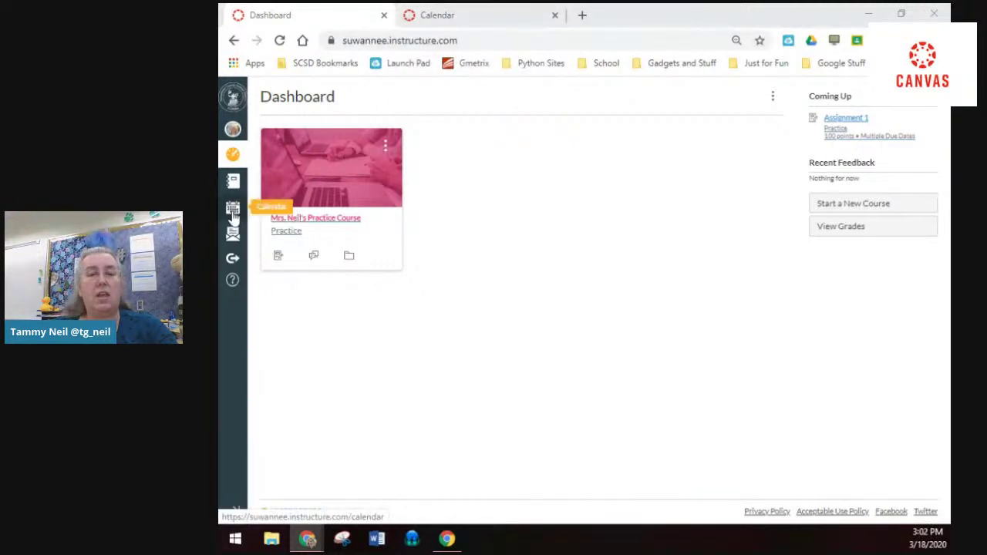
Switch to the already open course calendar page for June 2020
click(488, 10)
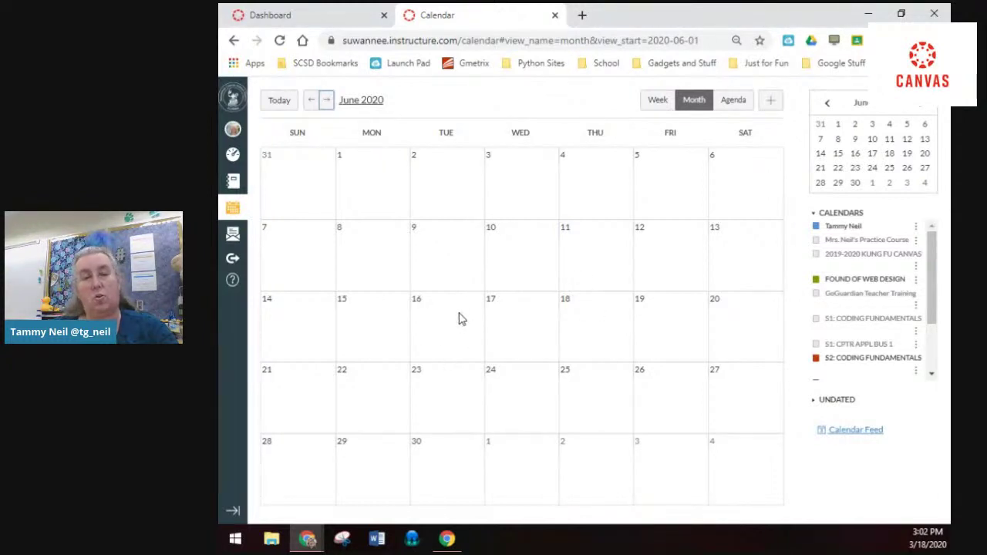
click(375, 264)
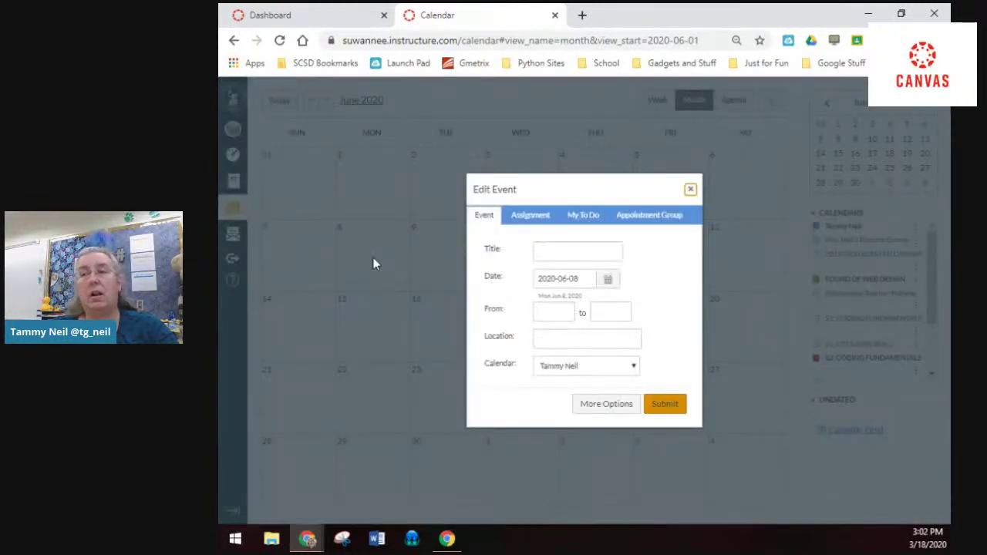
click(530, 218)
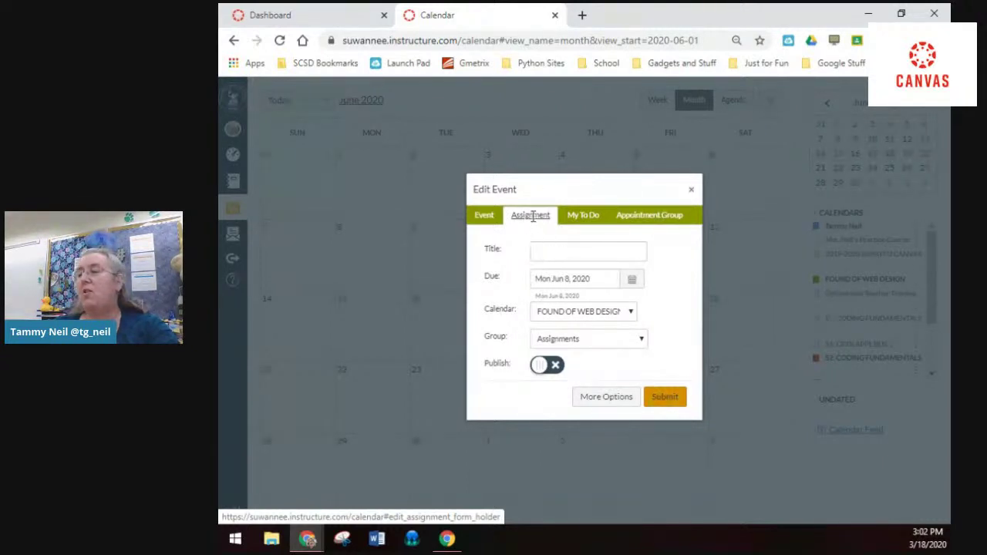
click(544, 252)
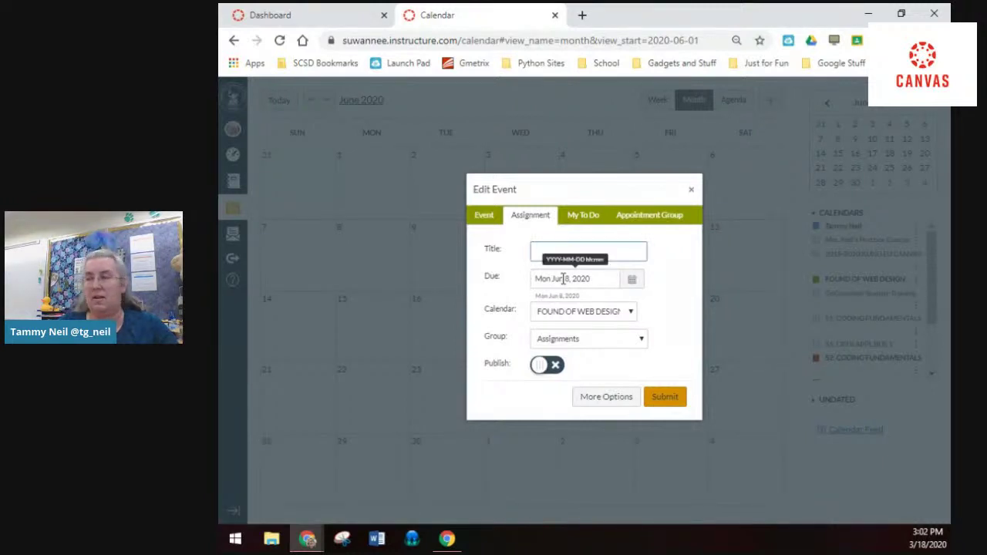
text(Assignment 4)
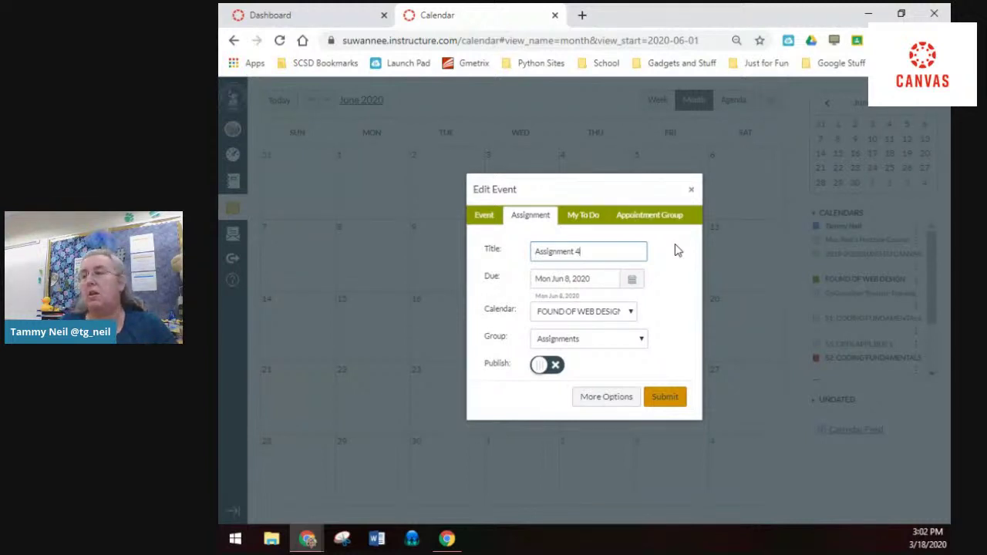
click(633, 280)
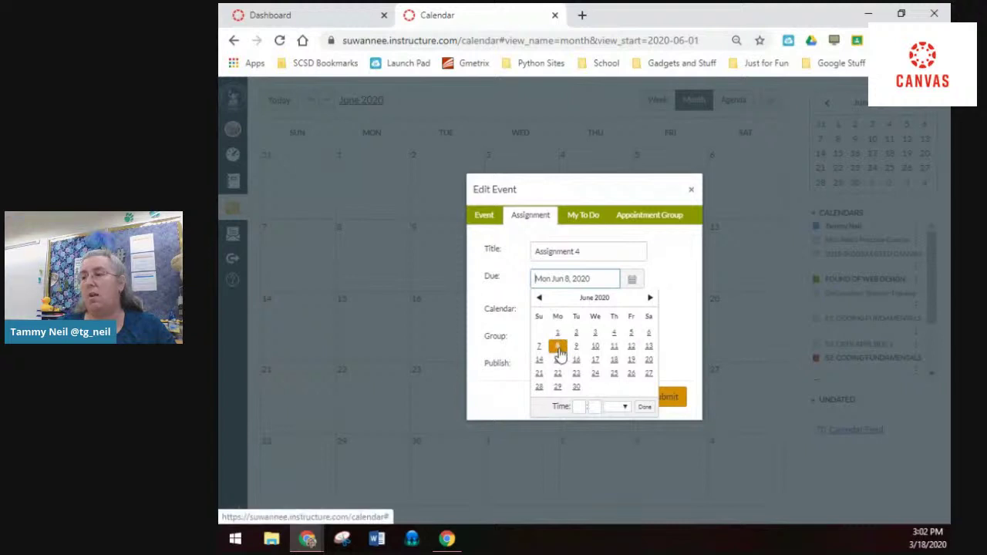
click(674, 278)
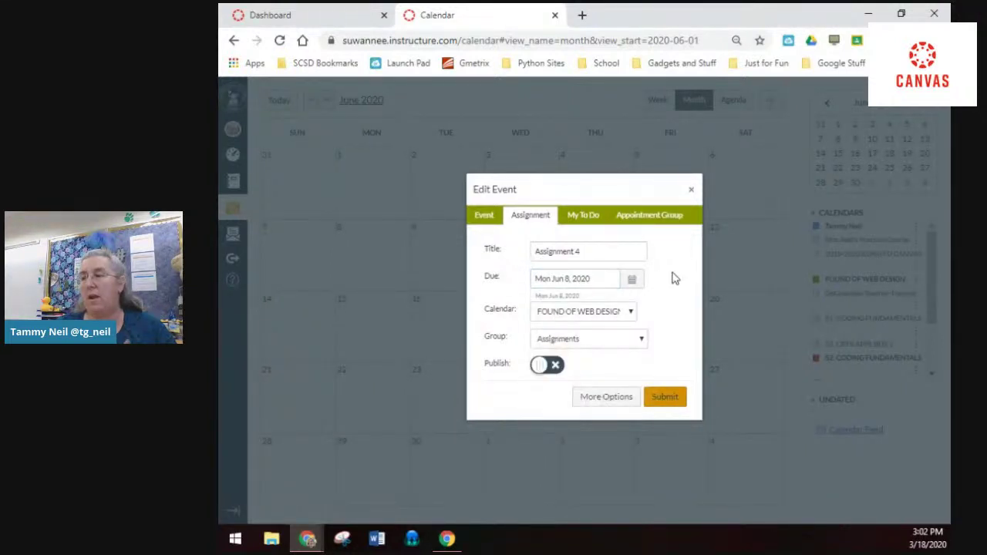
click(630, 312)
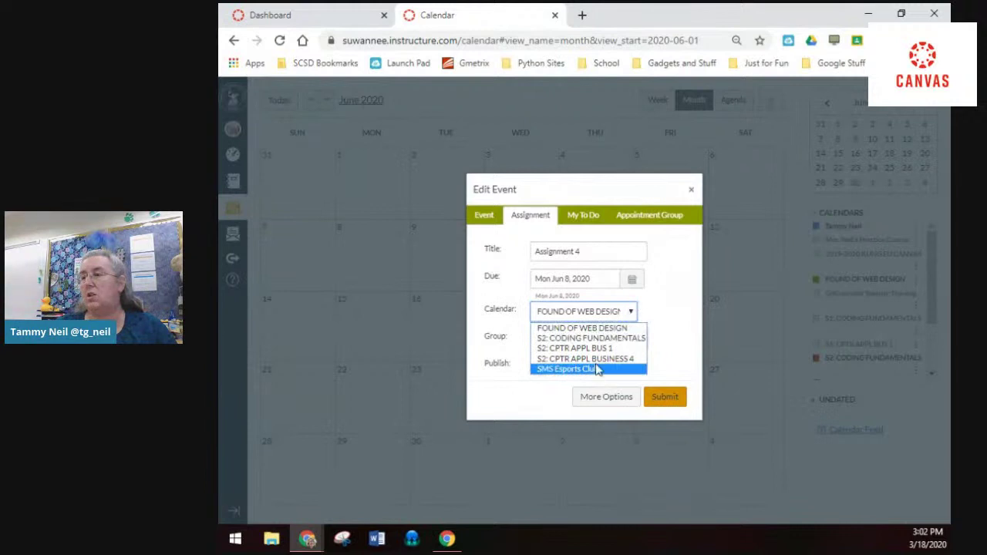
click(648, 312)
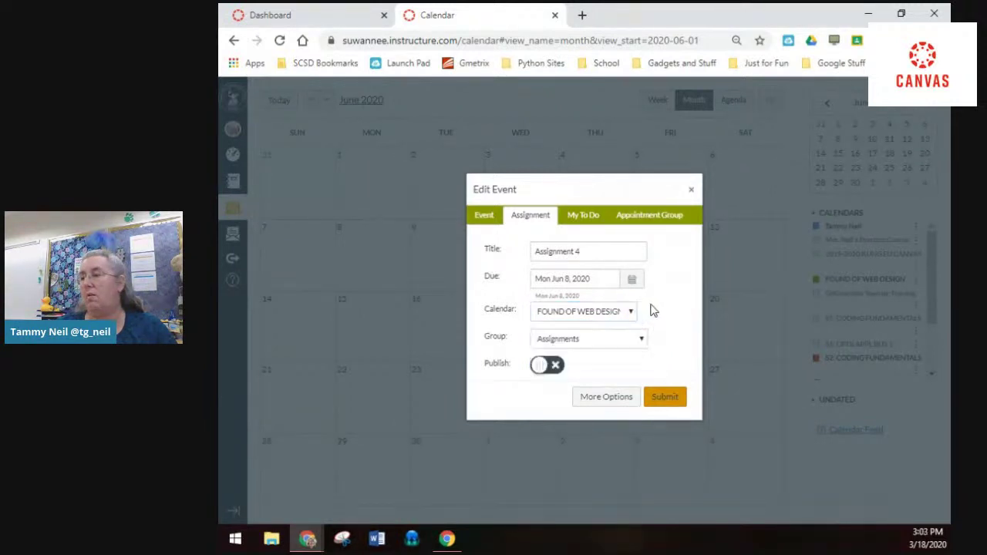
click(633, 313)
click(633, 312)
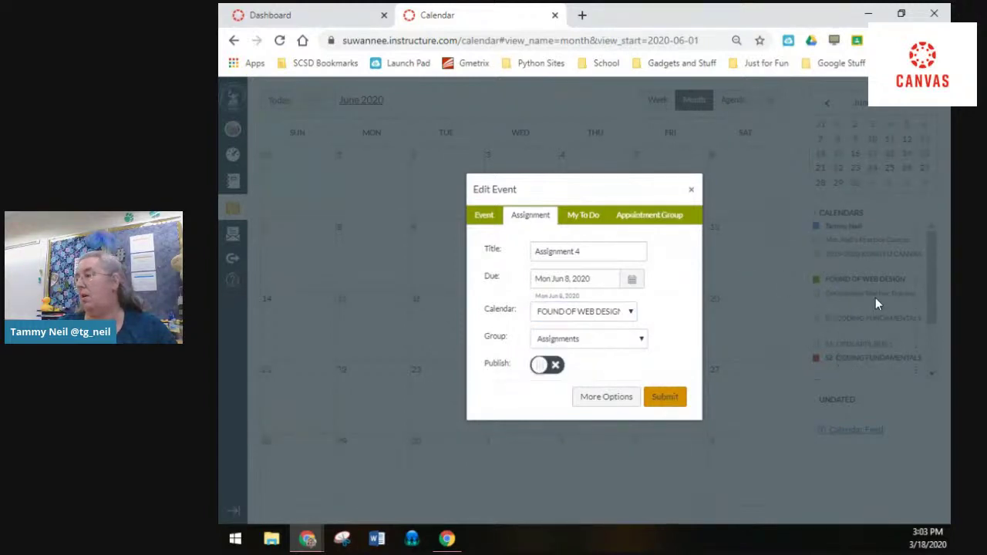
click(691, 190)
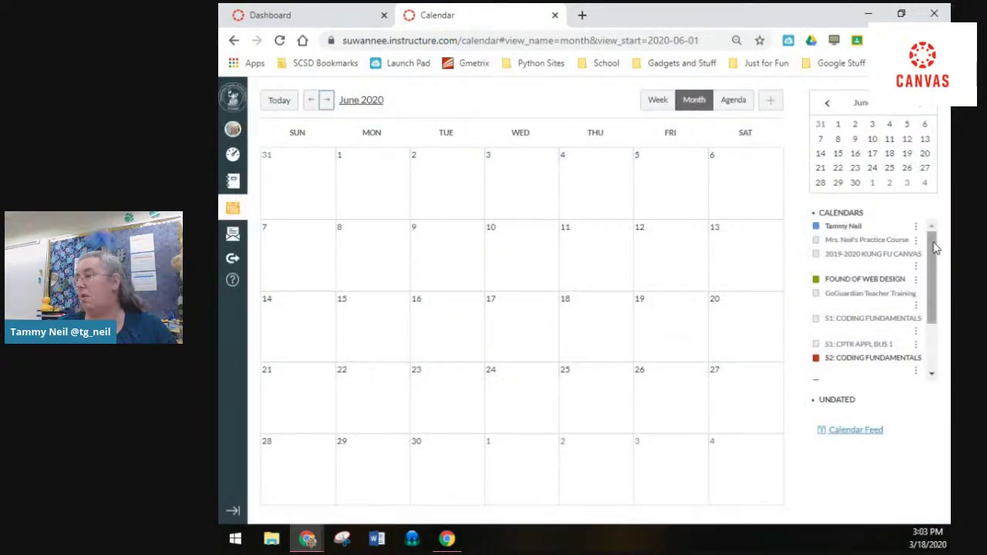
Show the practice course's calendar and start a new assignment on June 8, 2020, assigned to that course
click(817, 242)
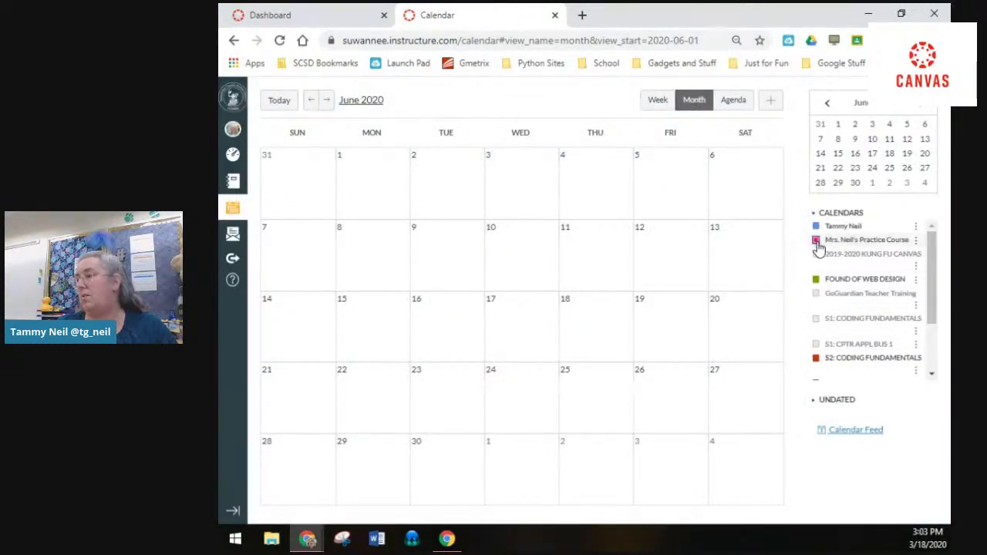
click(365, 257)
click(532, 218)
click(562, 254)
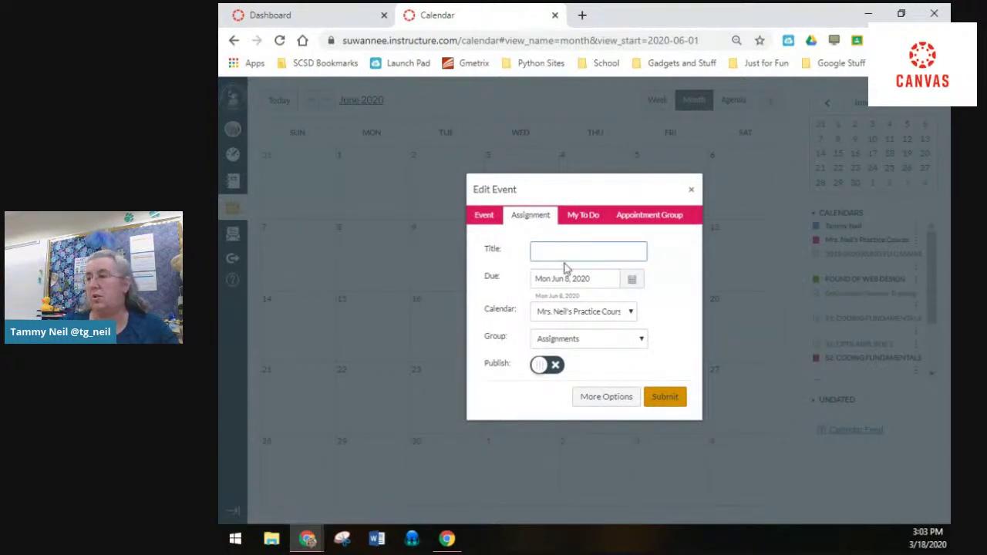
click(588, 311)
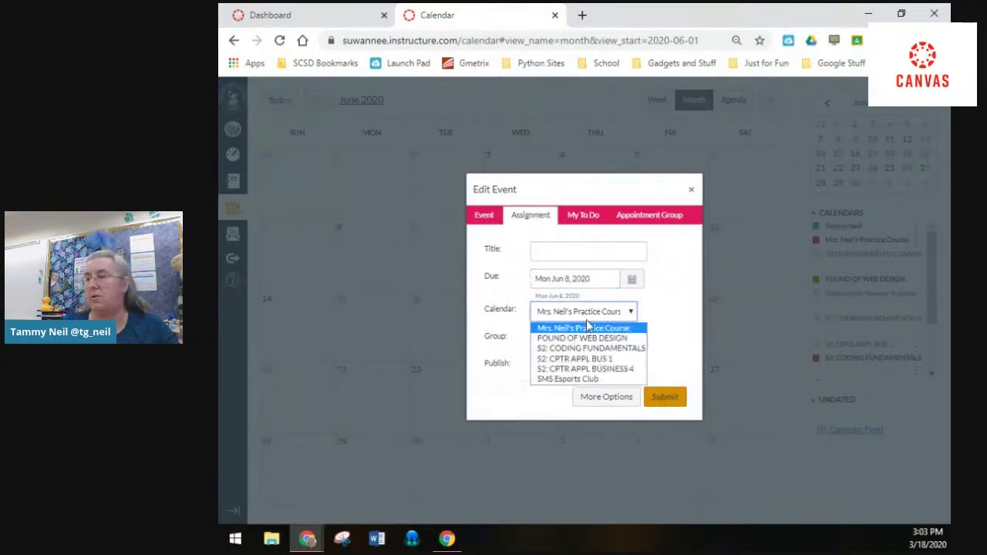
click(591, 311)
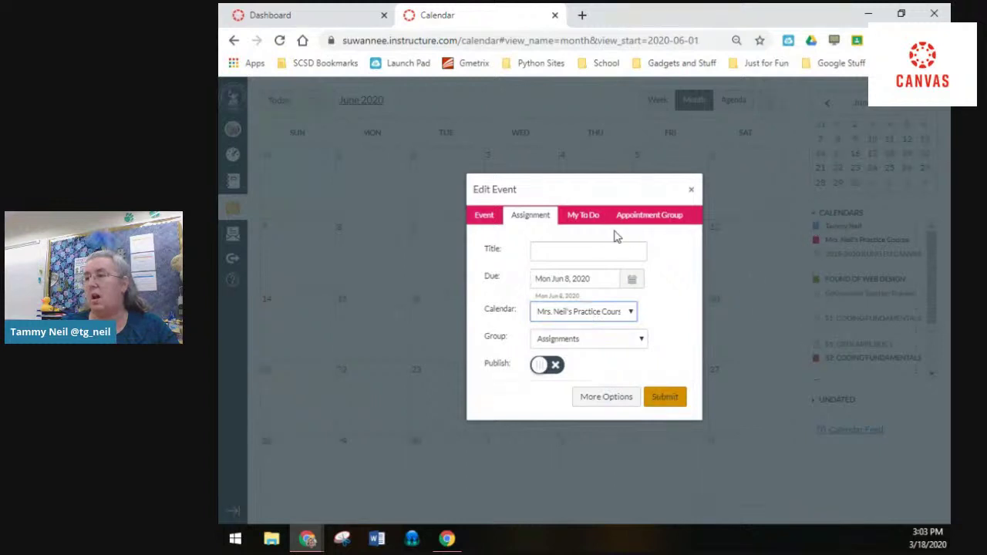
Title the assignment "Assignment 4", keep it in the Assignments group, and open its full editing page
click(585, 250)
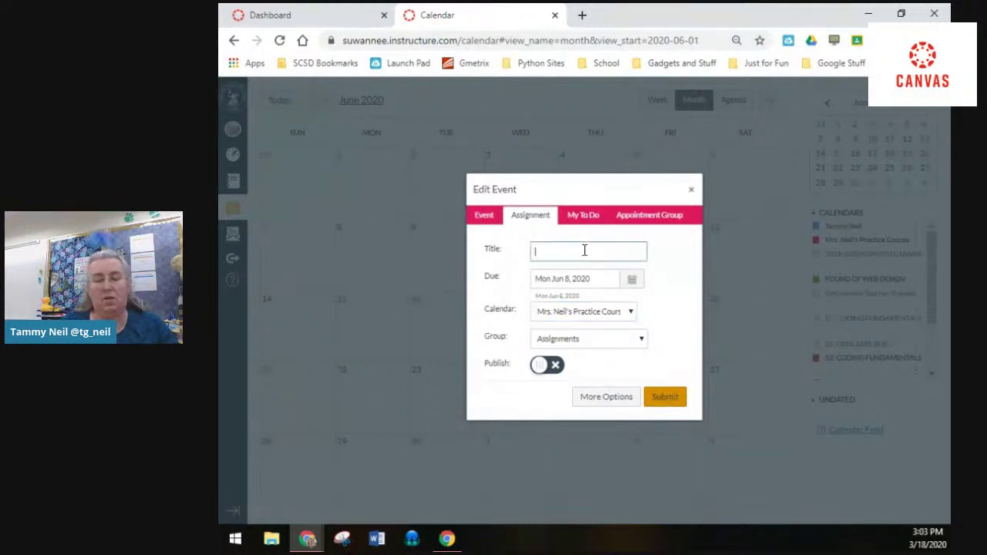
text(Assignment 4)
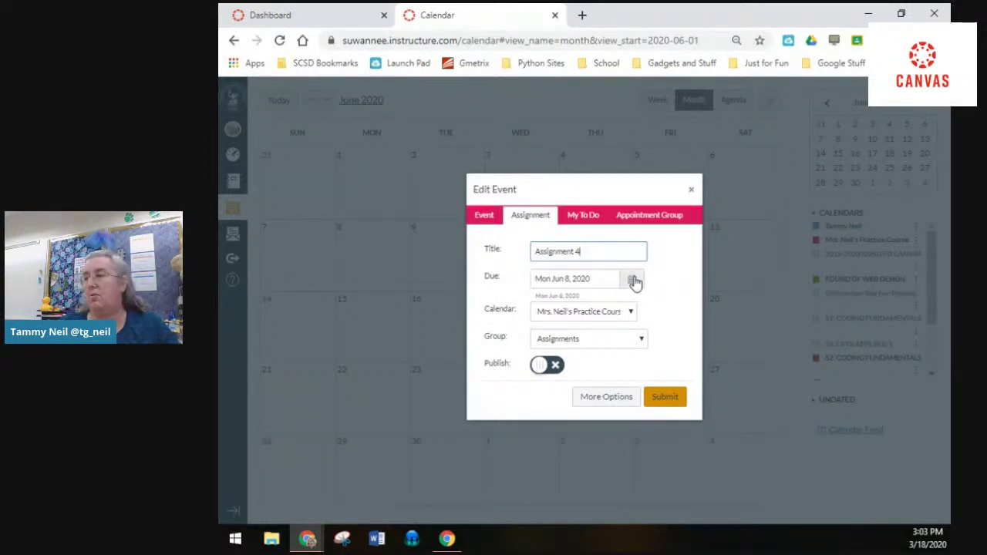
click(585, 340)
click(586, 341)
click(583, 344)
click(583, 346)
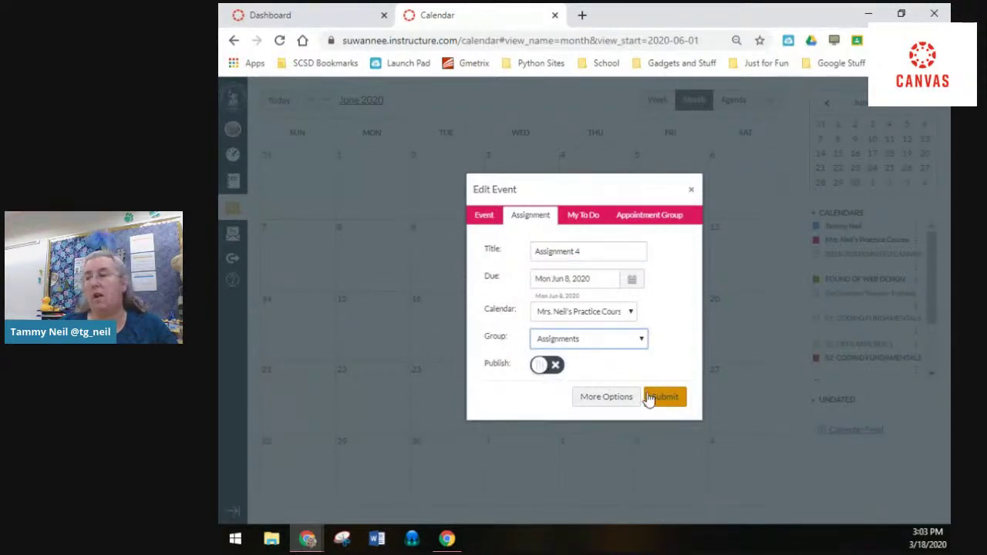
click(612, 403)
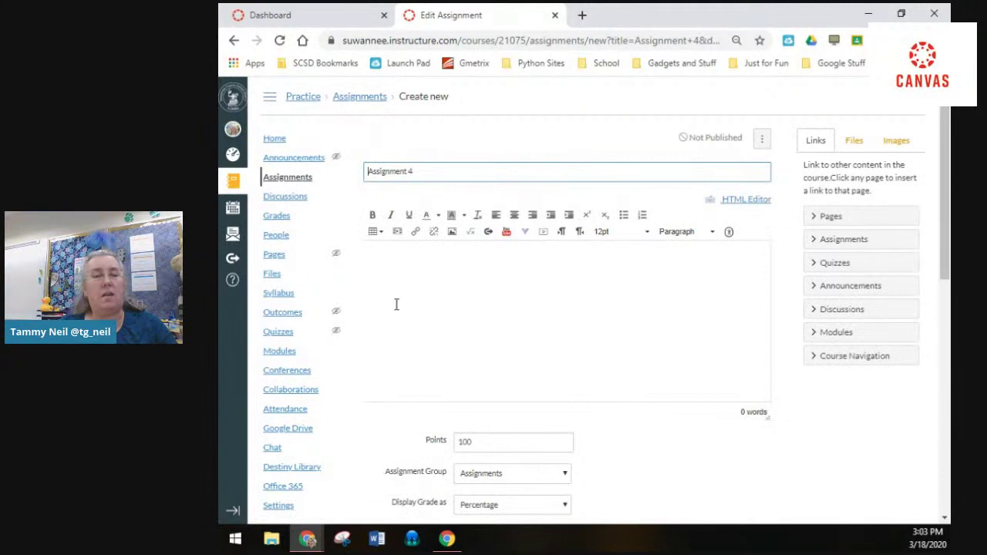
drag(498, 172, 364, 171)
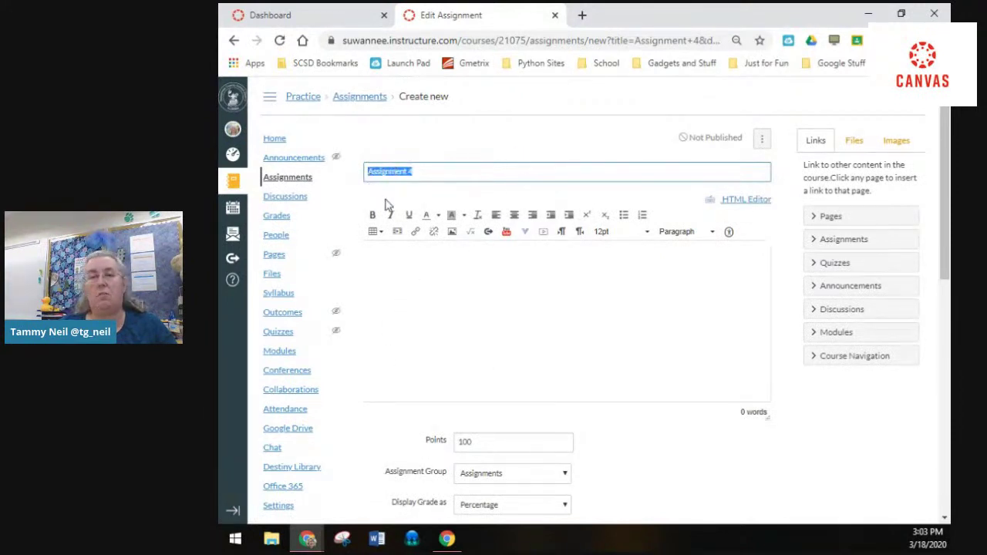
click(676, 133)
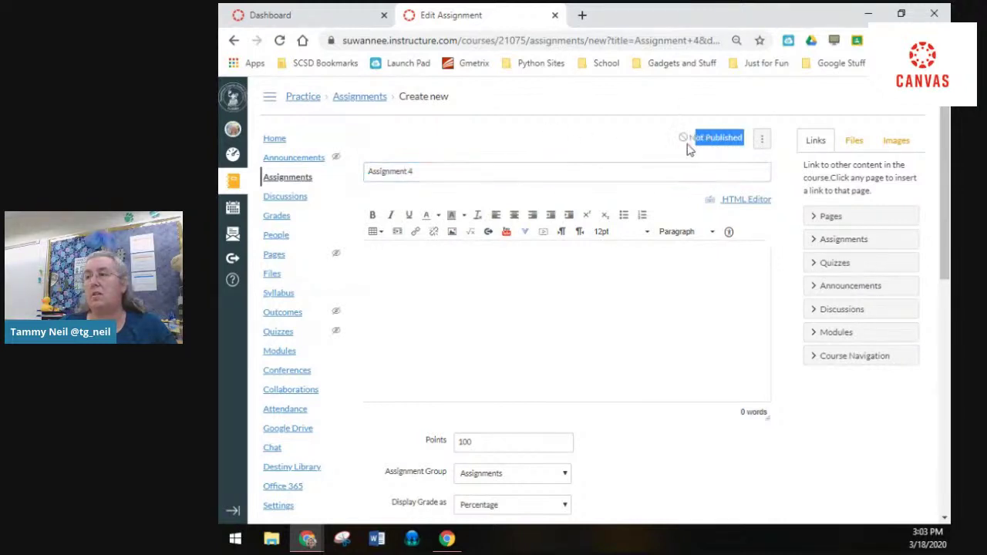
triple_click(682, 152)
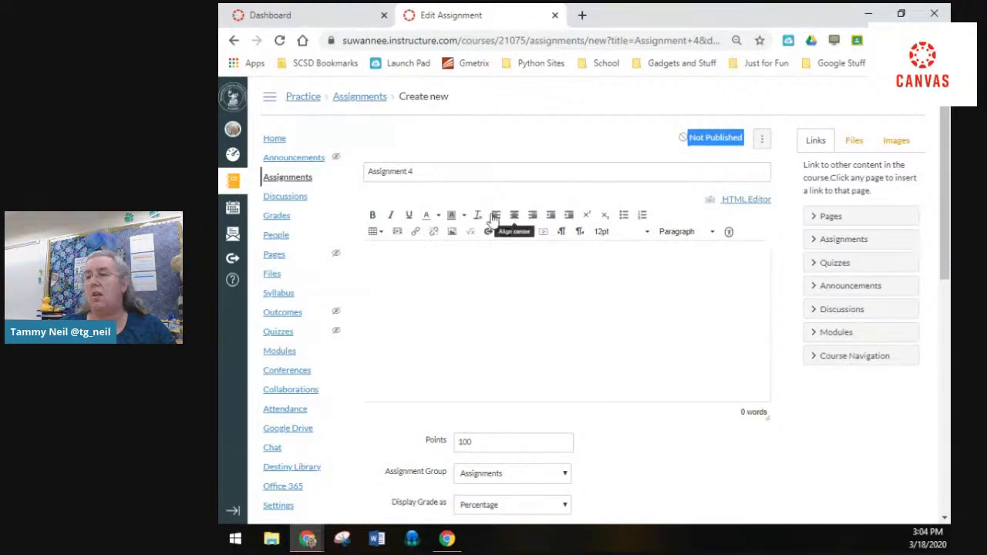
click(438, 217)
click(439, 218)
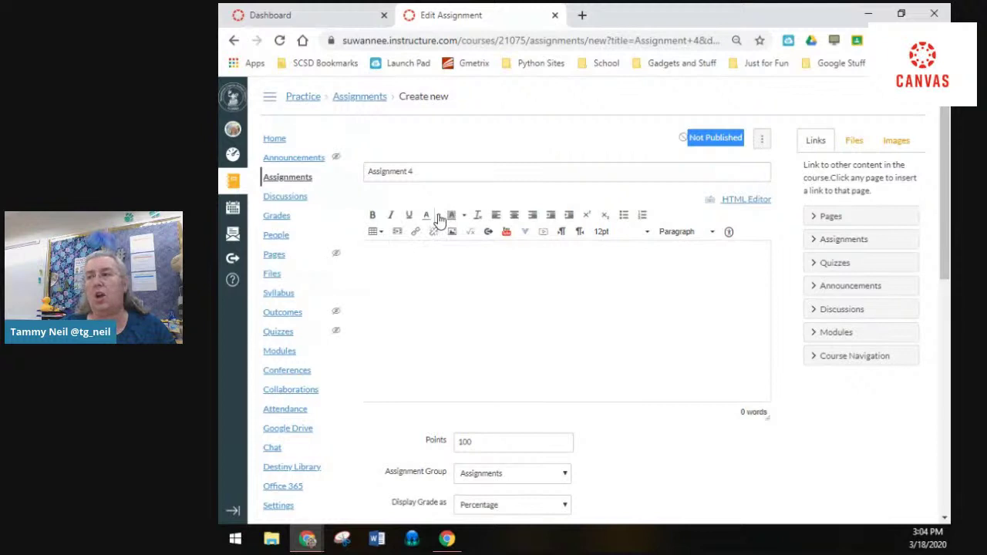
Enter "Details of the assignment go right here." as the assignment description
click(414, 259)
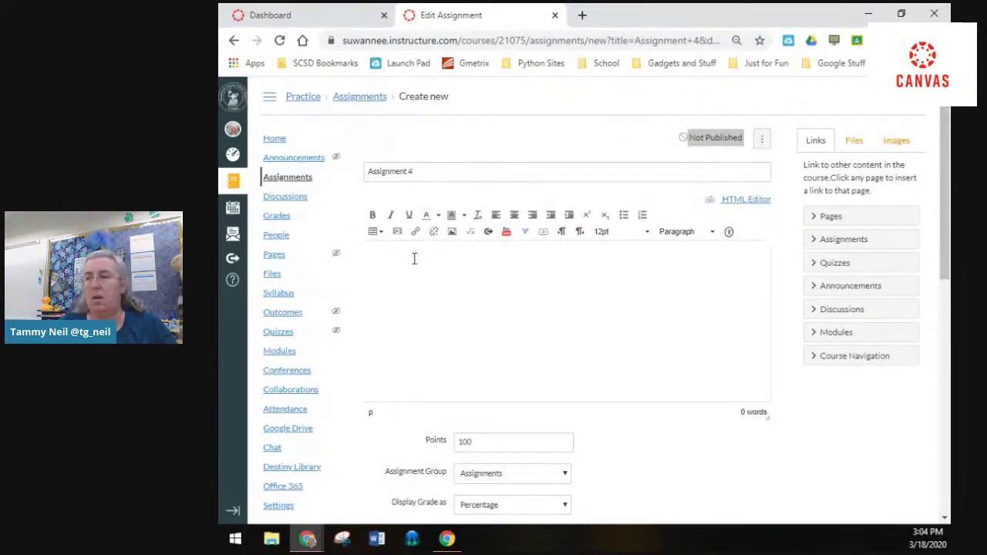
text(D)
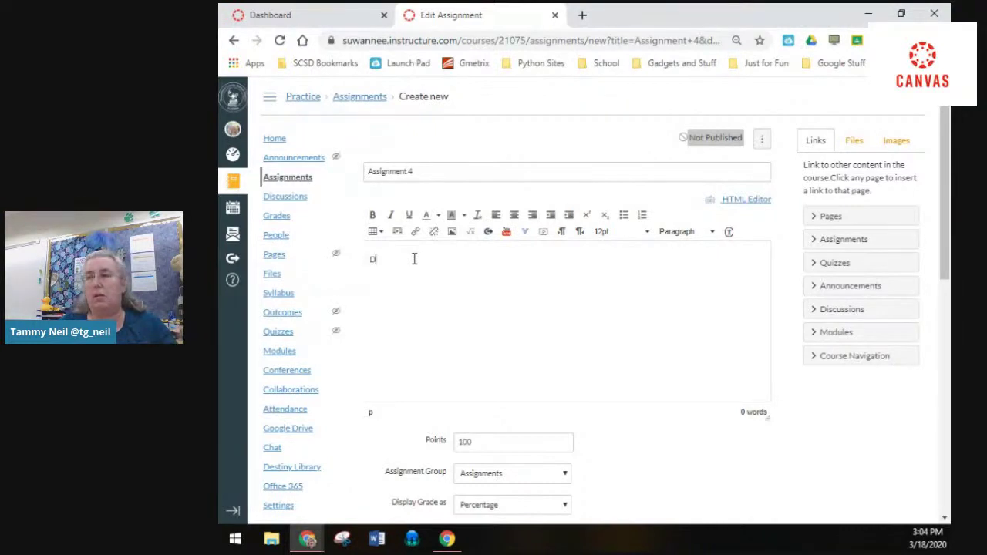
text(etails of th)
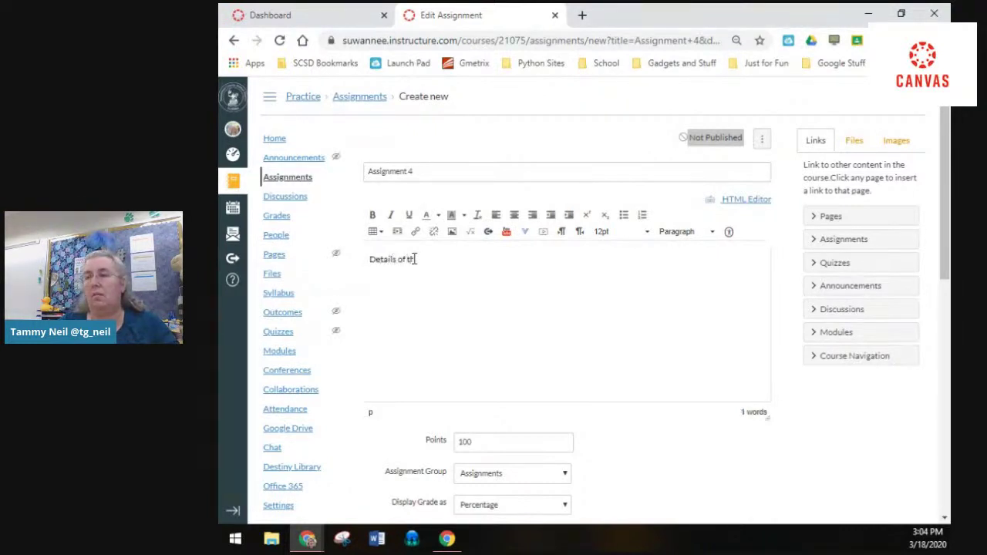
text(e sssignment go)
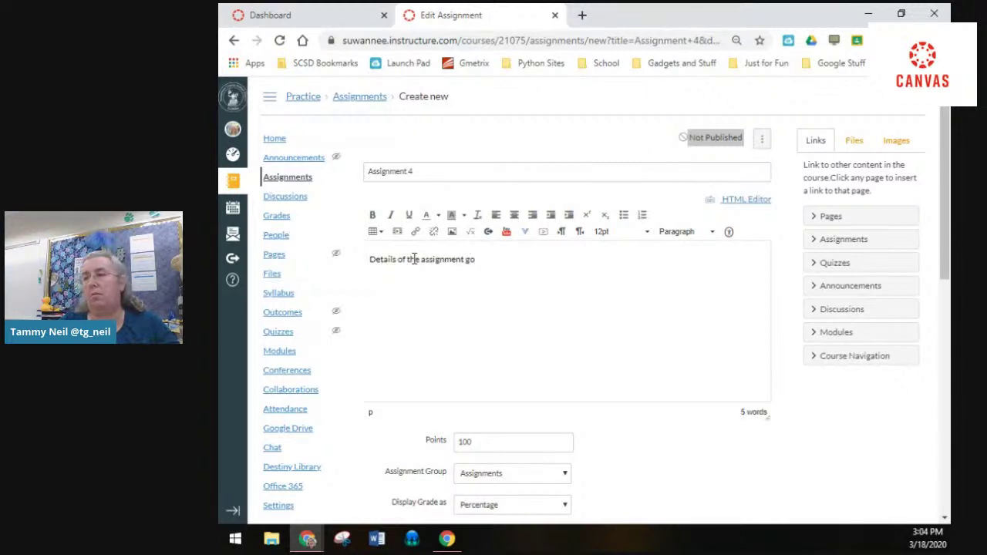
text( right here.)
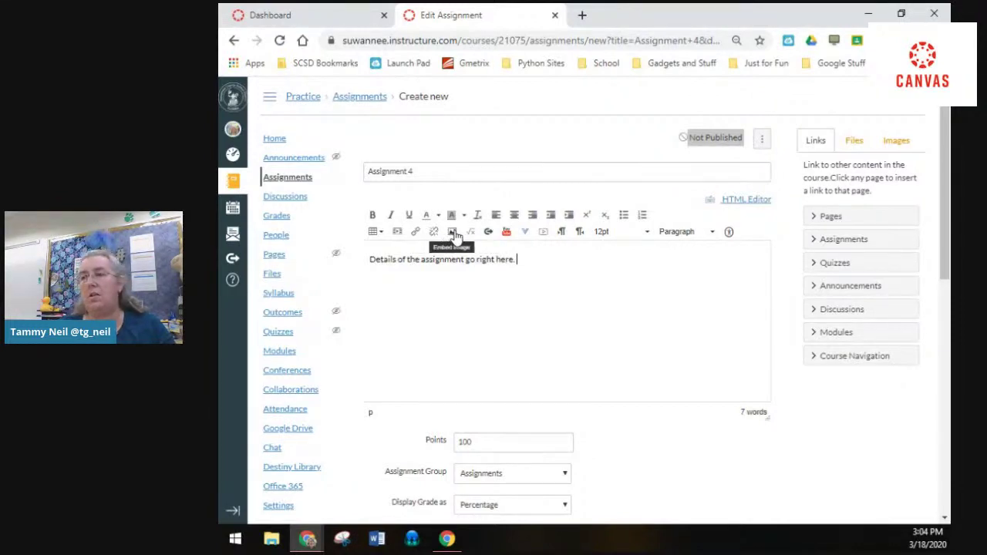
Link the word "assignment" in the description to the course file Posters 2 2017.pdf
drag(421, 260, 464, 263)
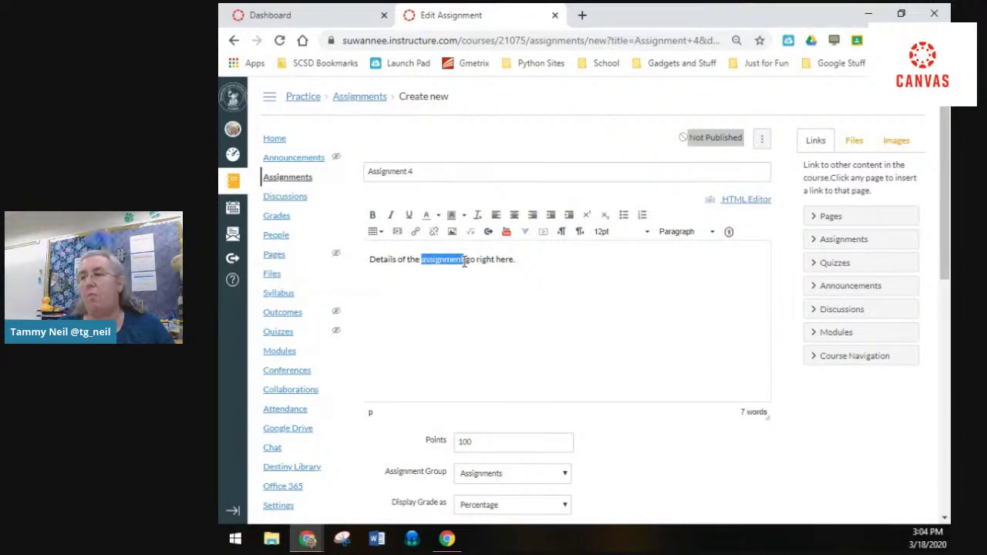
click(854, 141)
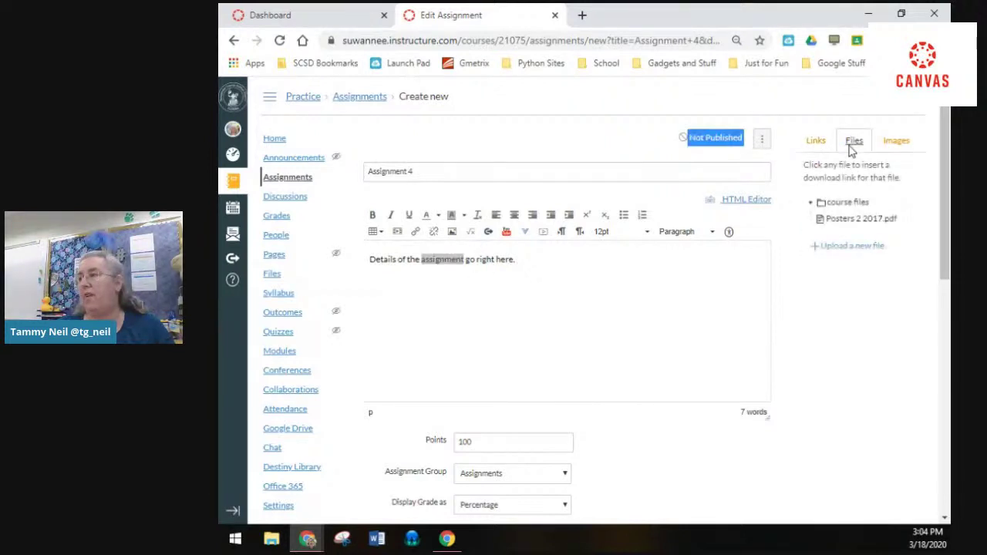
click(841, 220)
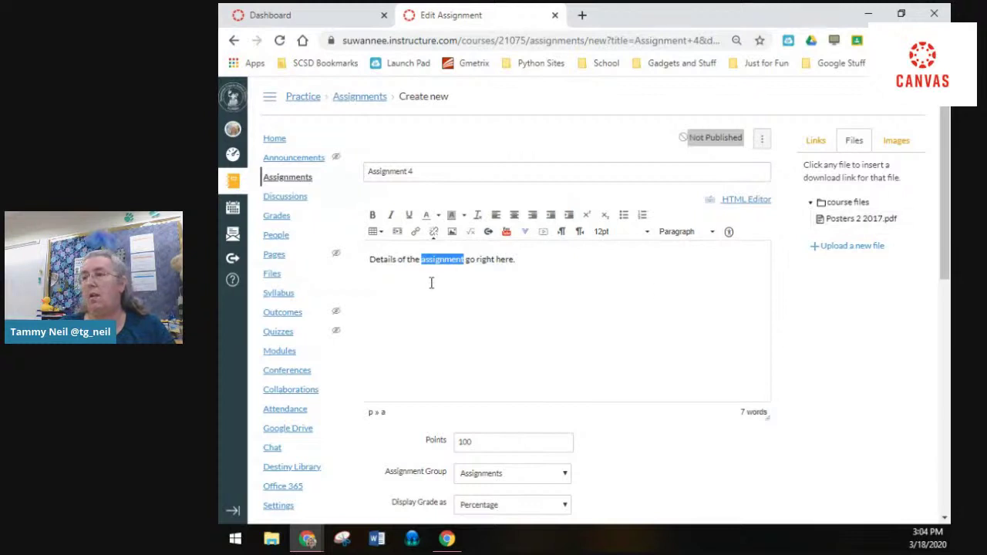
click(476, 307)
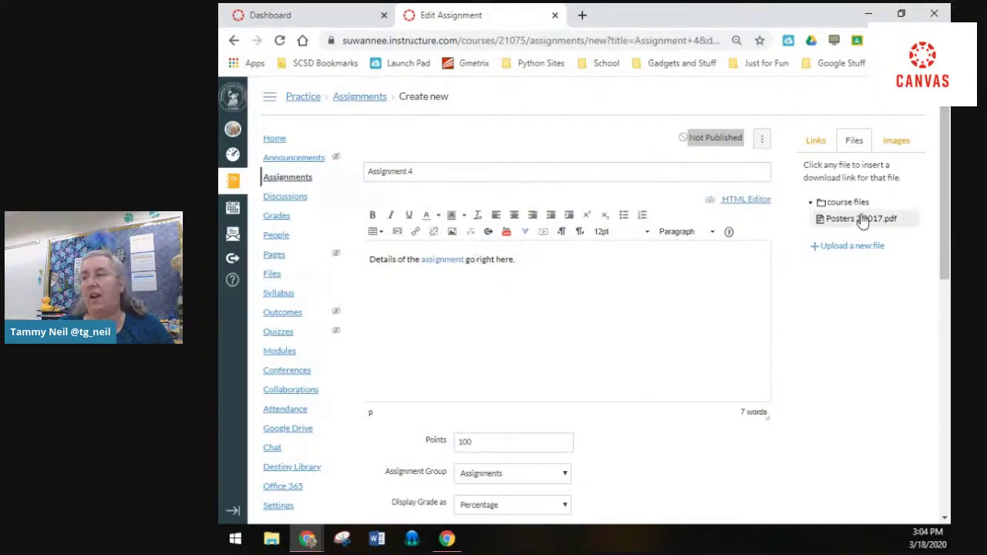
click(897, 144)
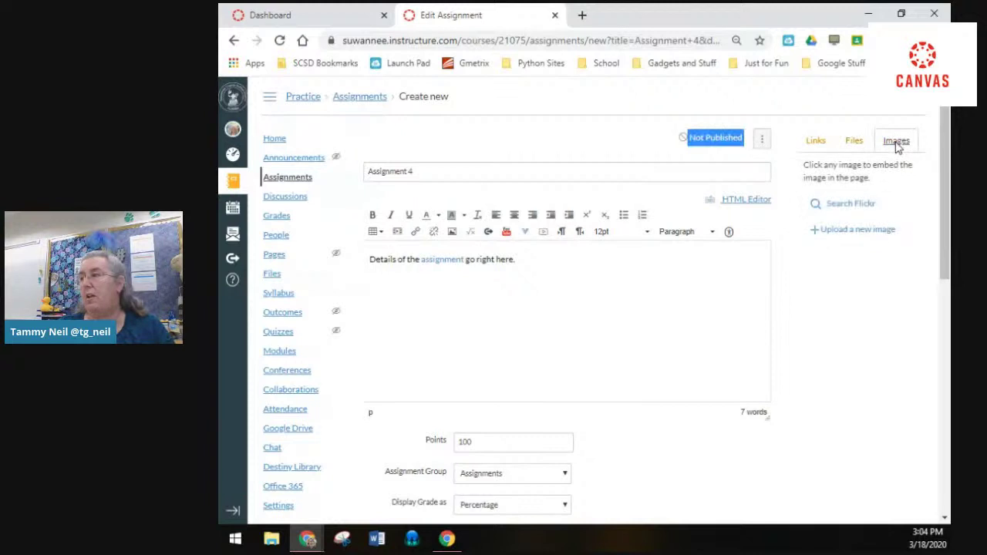
click(816, 141)
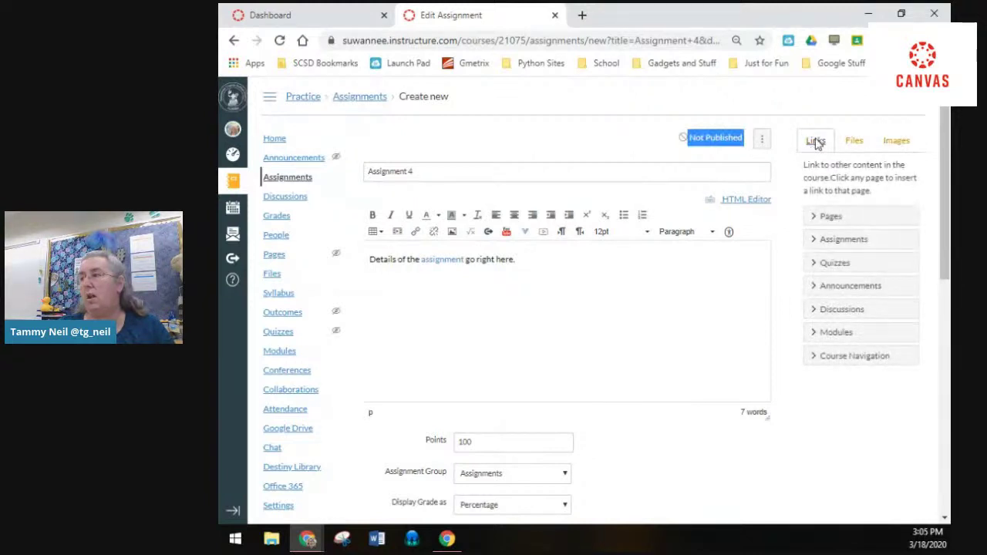
click(815, 217)
click(814, 217)
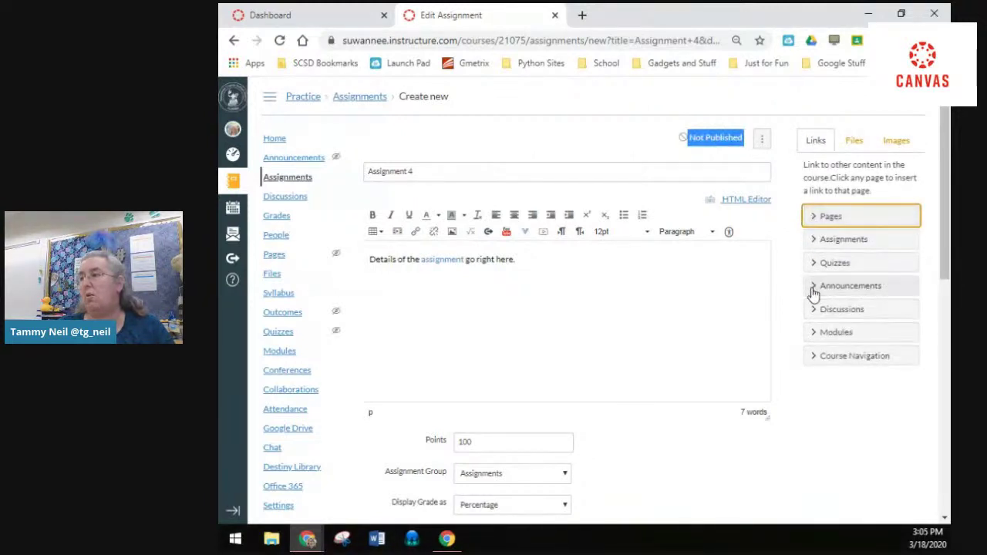
Link the word "here" in the description to the course module Distance Learning Week 1
click(818, 241)
click(820, 246)
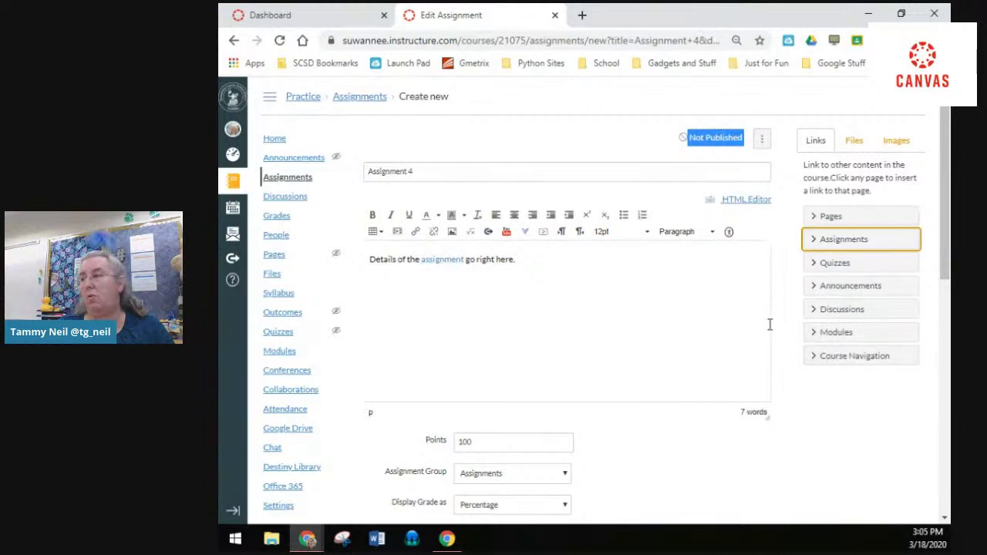
click(811, 335)
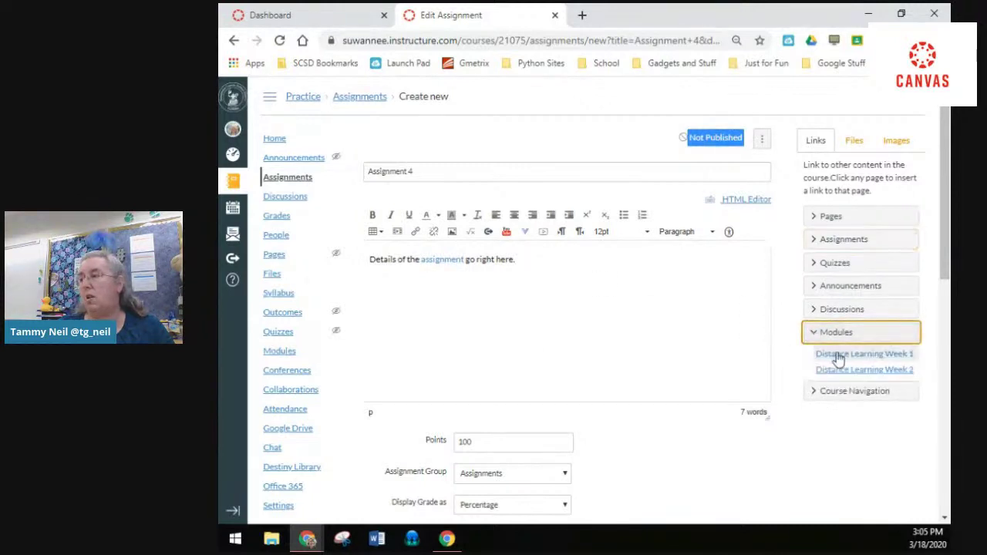
double_click(504, 259)
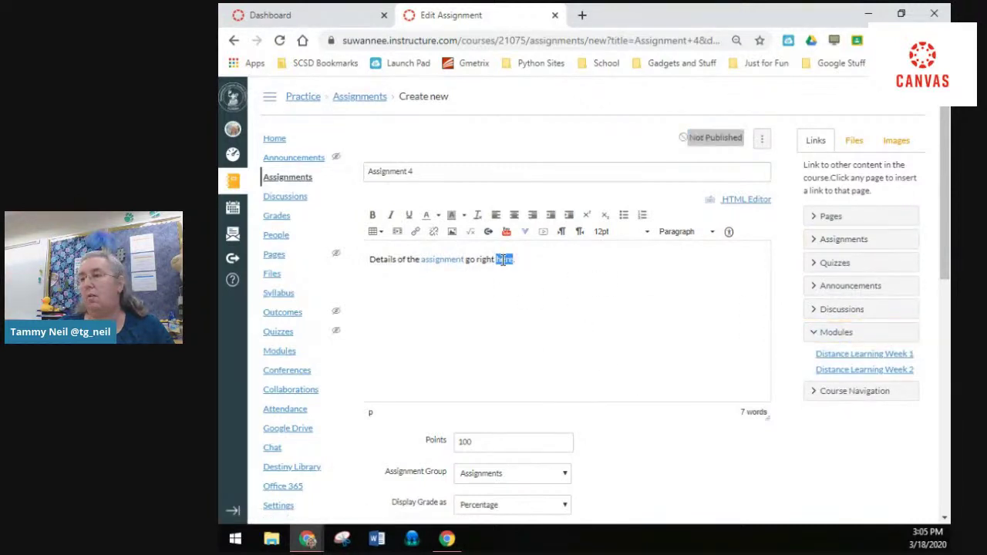
click(849, 355)
click(517, 260)
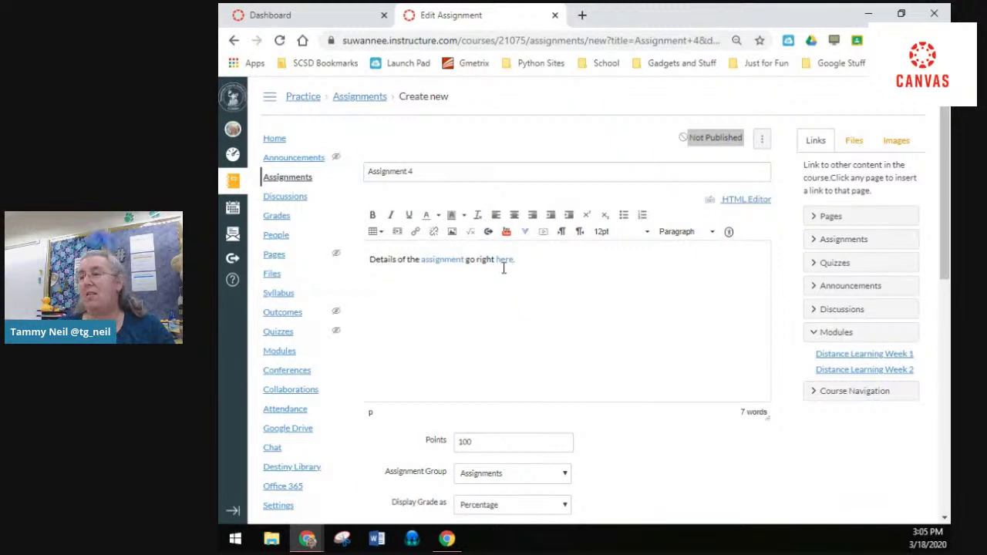
Enlarge the description editing area downward
scroll(507, 280, down, 1)
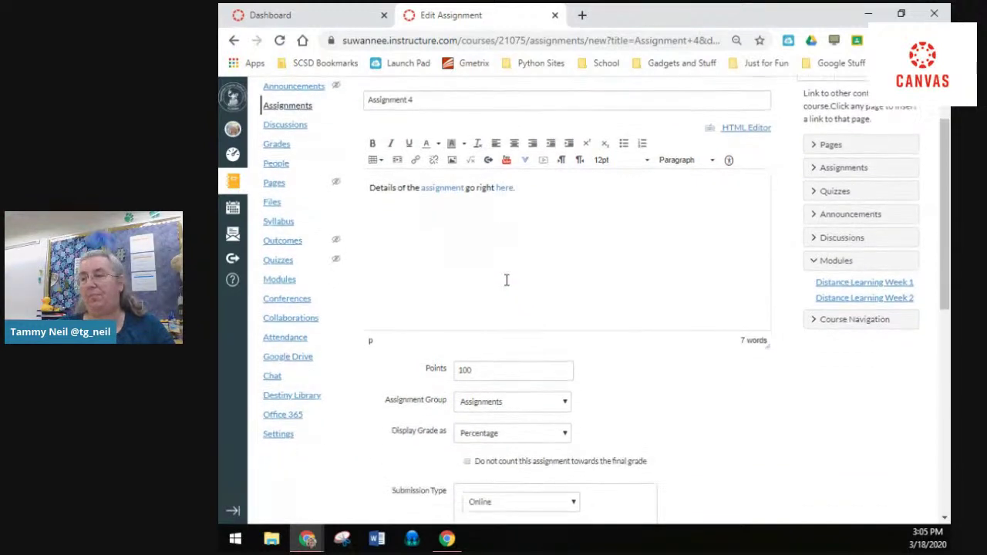
scroll(507, 281, down, 1)
drag(770, 274, 765, 403)
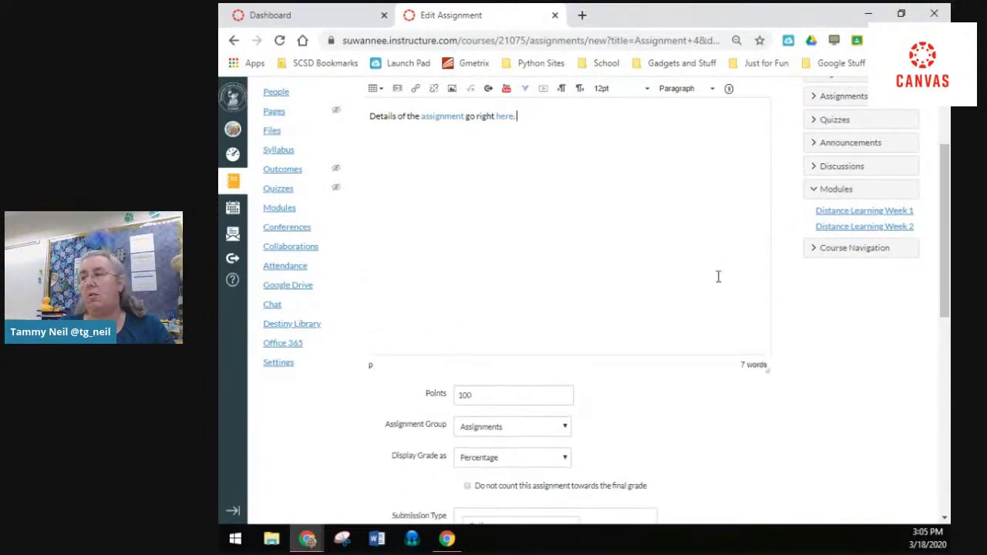
scroll(718, 276, up, 2)
scroll(718, 277, down, 2)
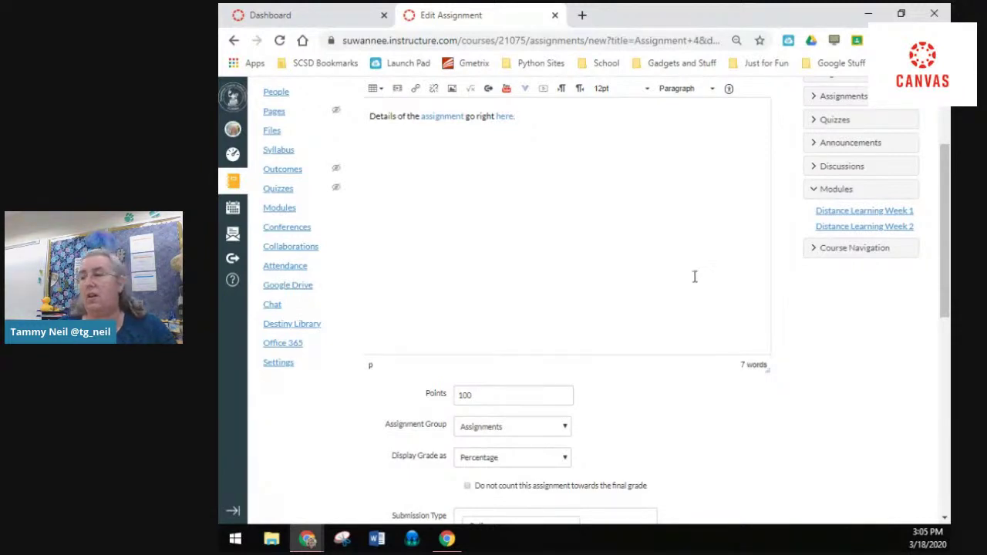
Review the assignment's points value and the available assignment groups, keeping the Assignments group
drag(495, 394, 453, 407)
scroll(475, 386, down, 1)
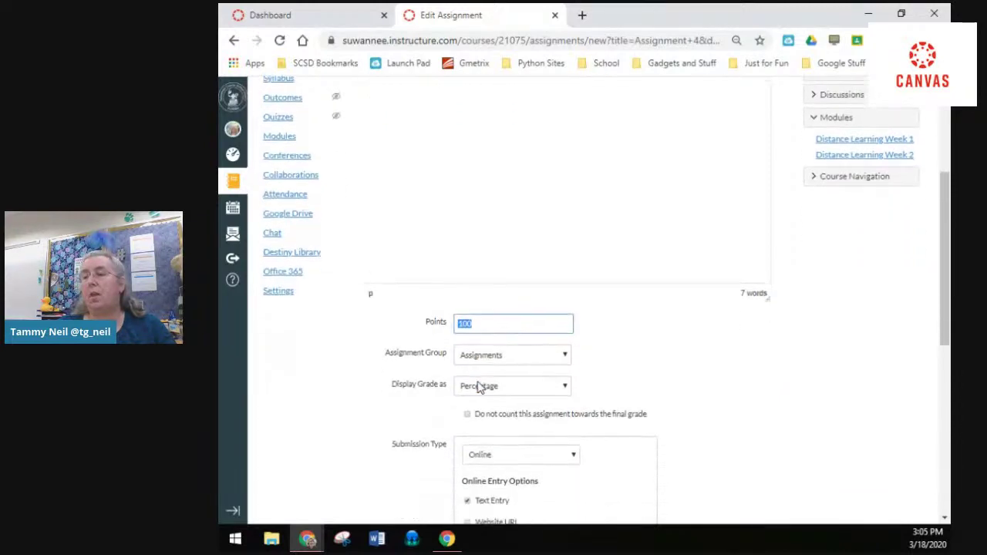
click(476, 325)
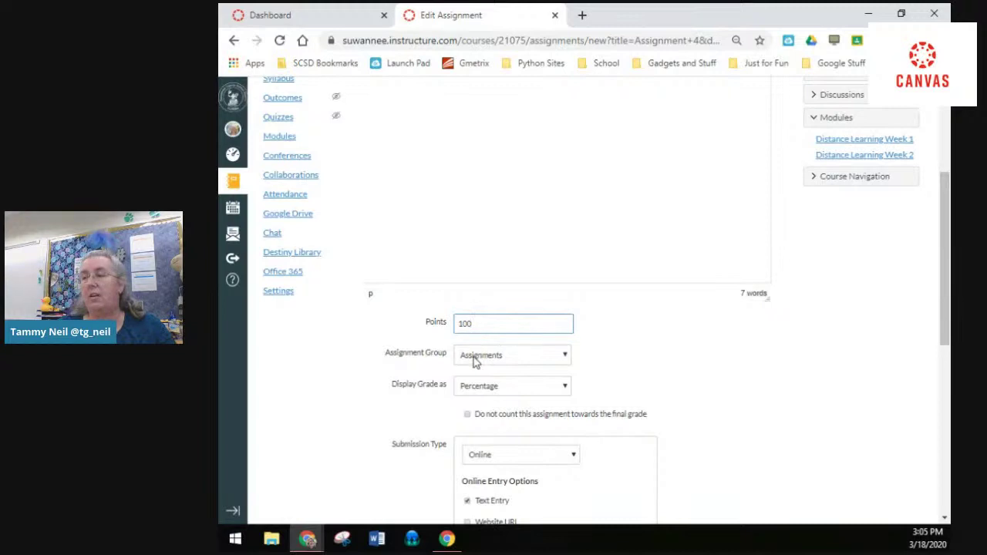
click(475, 361)
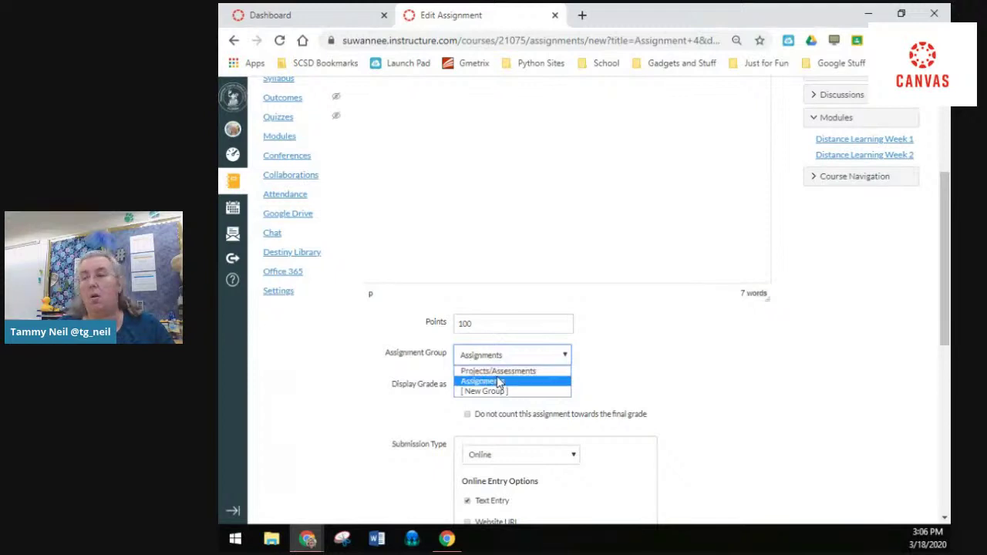
click(594, 360)
Display the grade as Percentage and leave the assignment counting towards the final grade
click(469, 391)
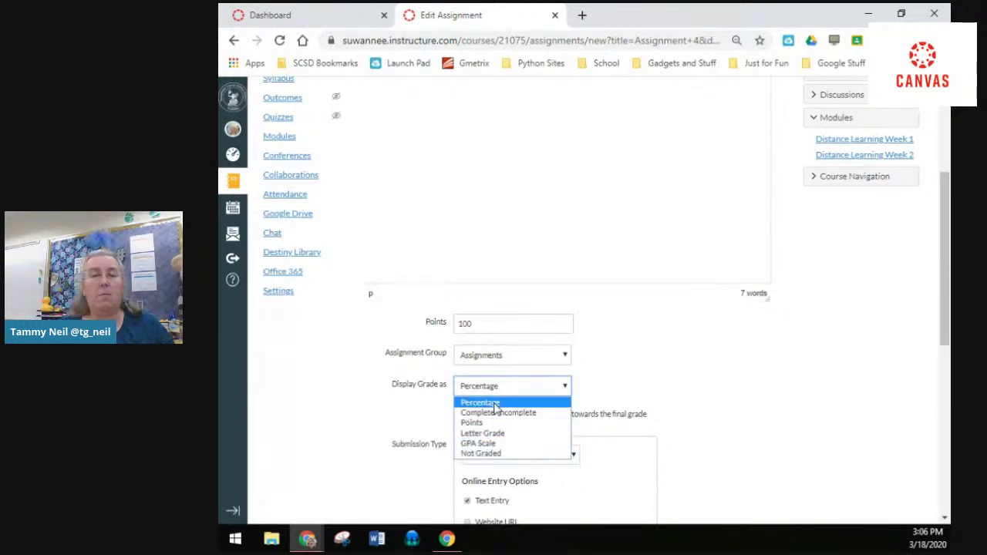
click(494, 403)
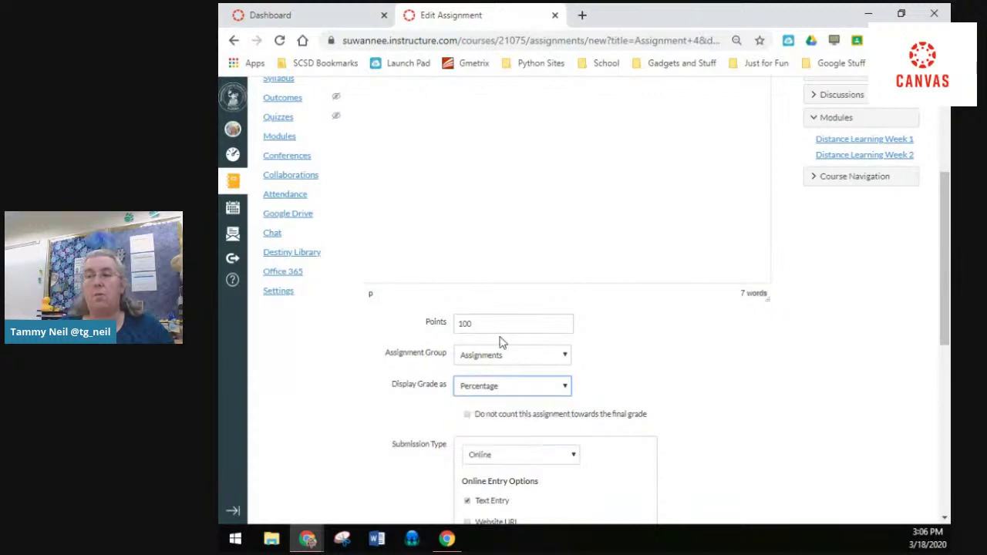
click(485, 393)
click(486, 394)
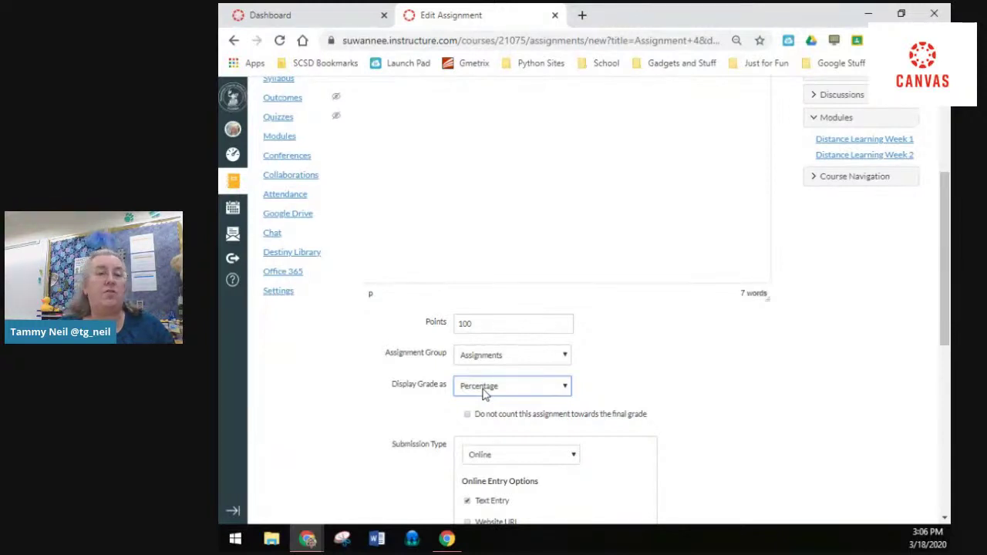
scroll(486, 271, down, 3)
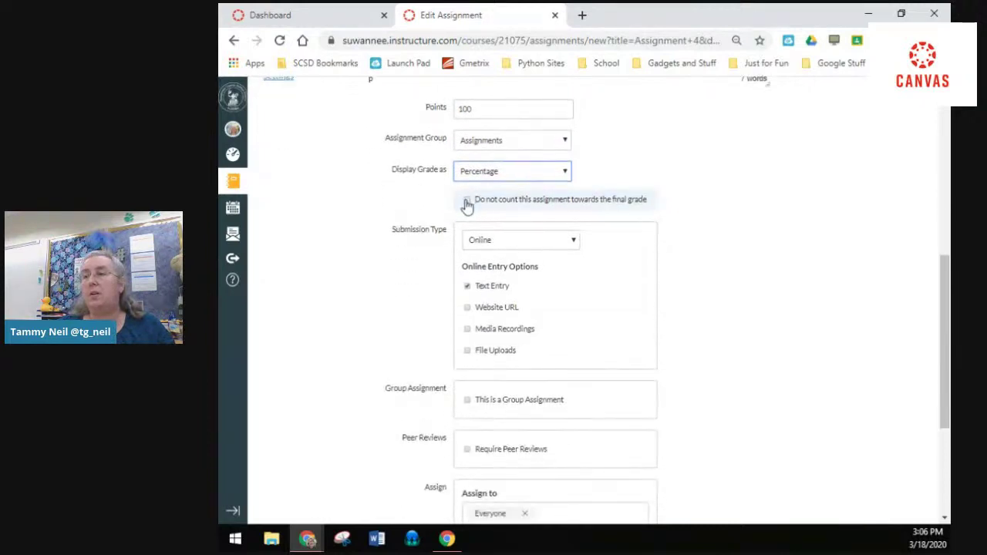
click(467, 201)
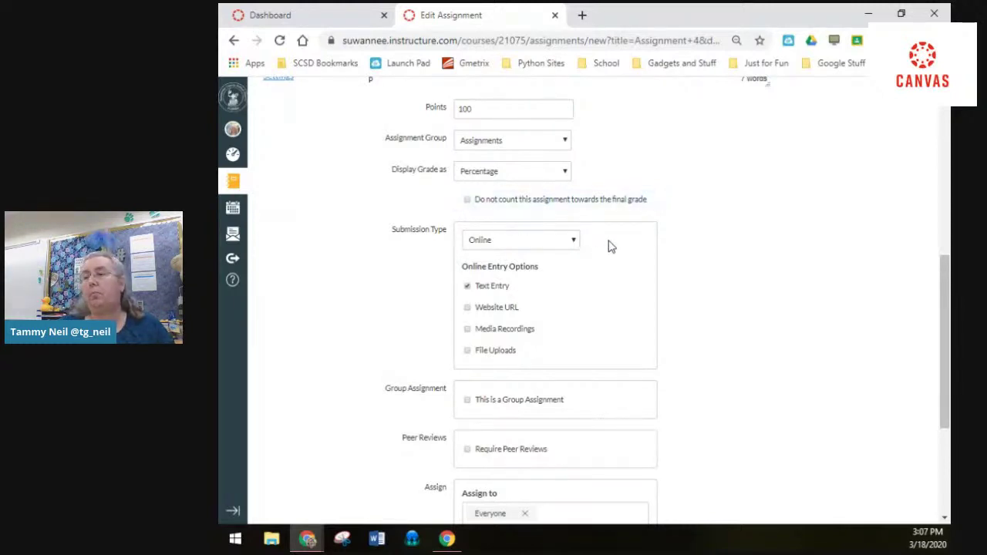
Try the No Submission and On Paper submission types, and return the submission type to Online
scroll(609, 247, down, 1)
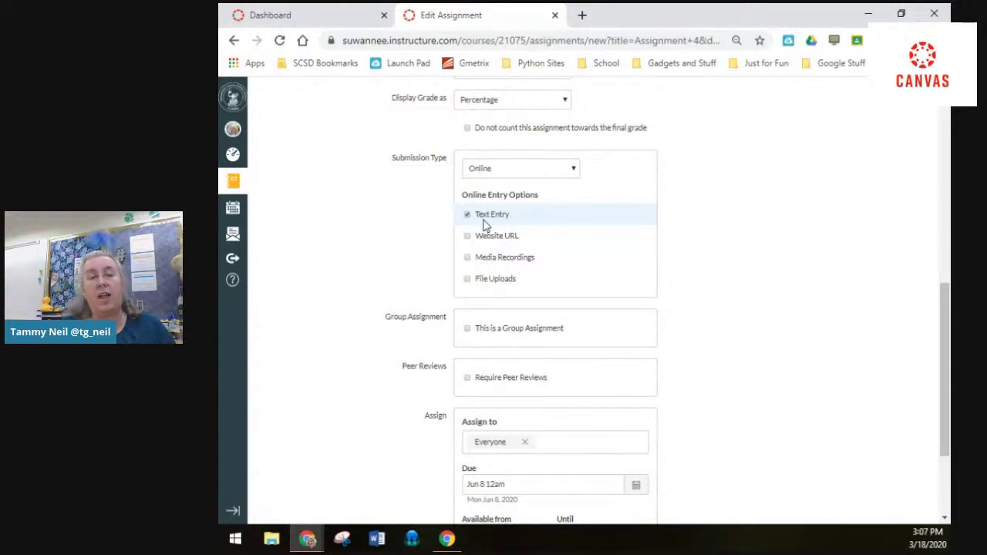
click(504, 172)
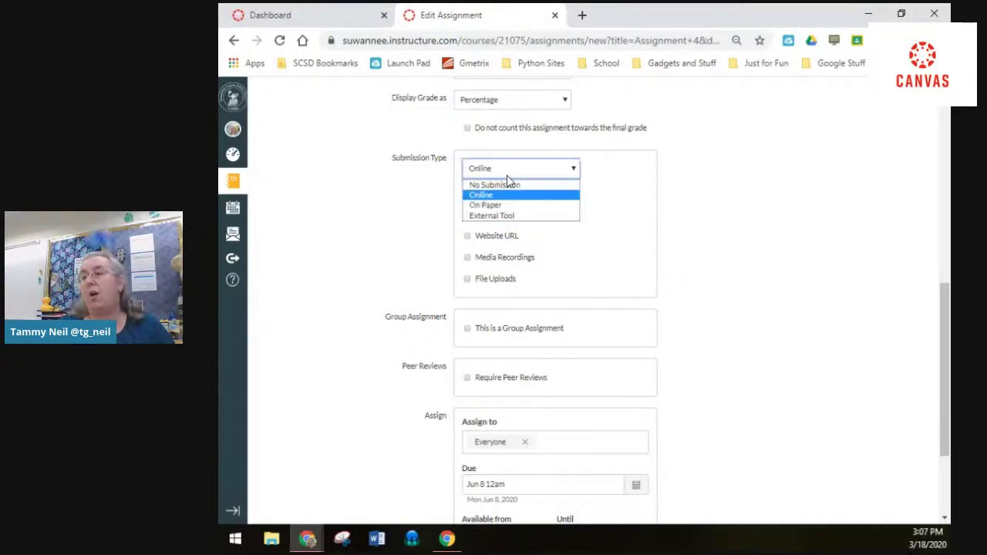
click(511, 186)
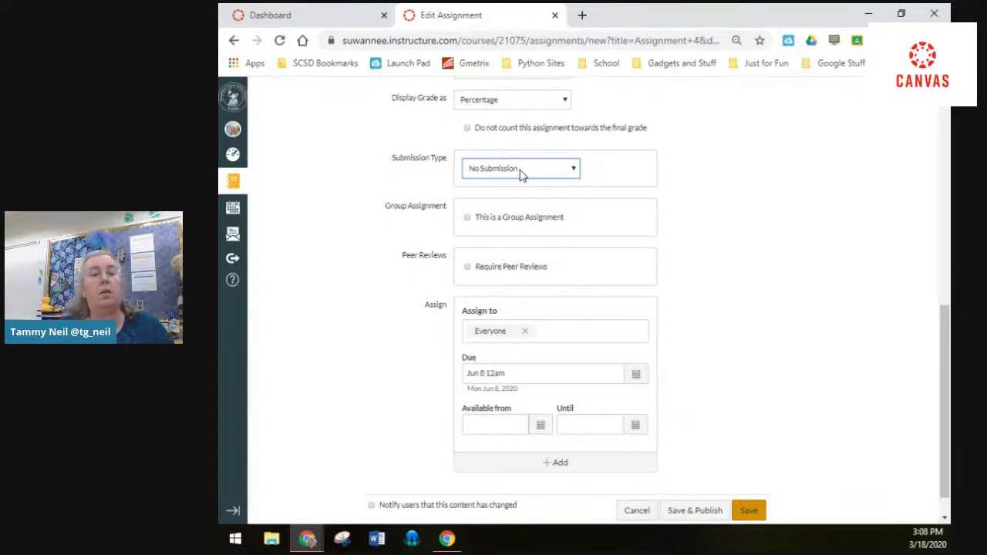
click(520, 175)
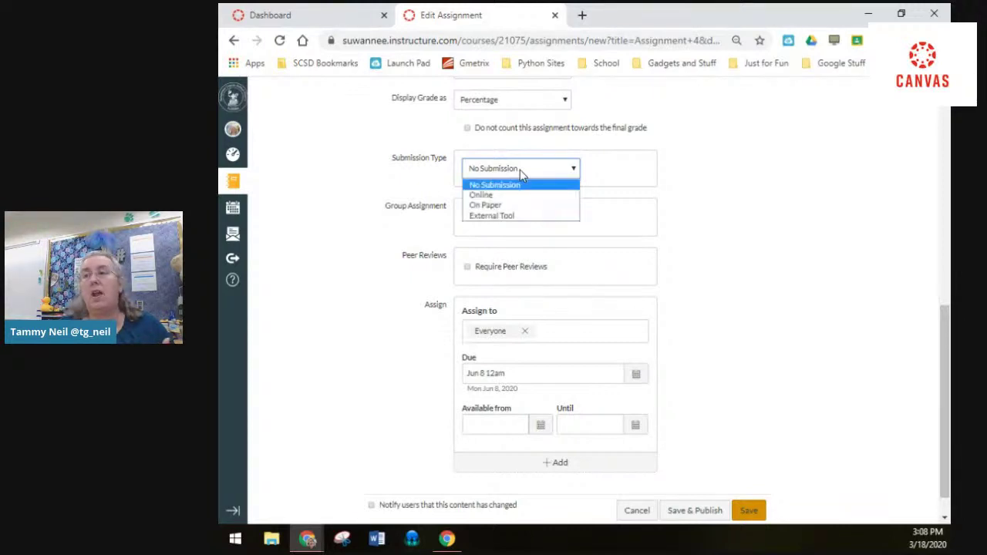
click(500, 205)
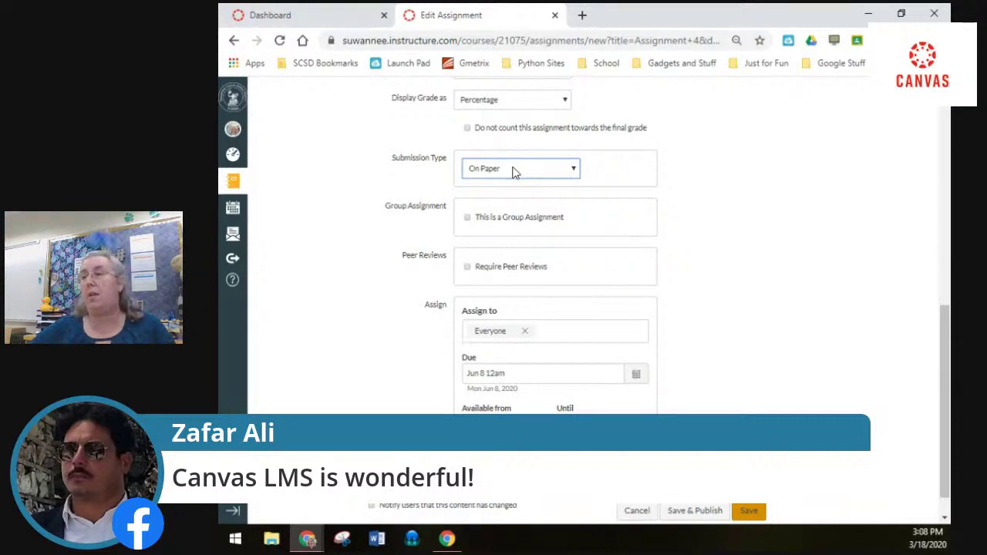
click(515, 171)
click(491, 196)
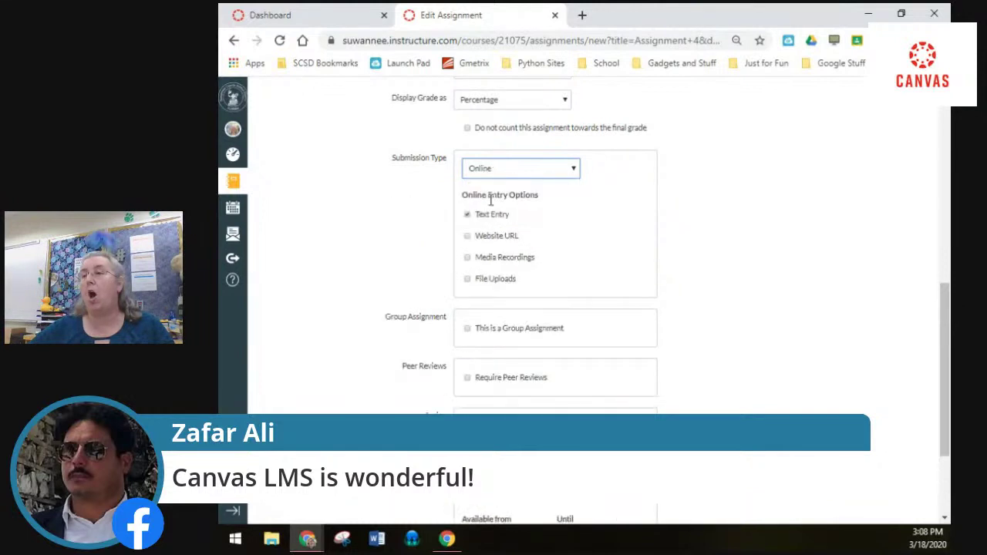
Allow Website URL, Media Recordings and File Uploads as online entry options, keeping the submission type Online
click(468, 238)
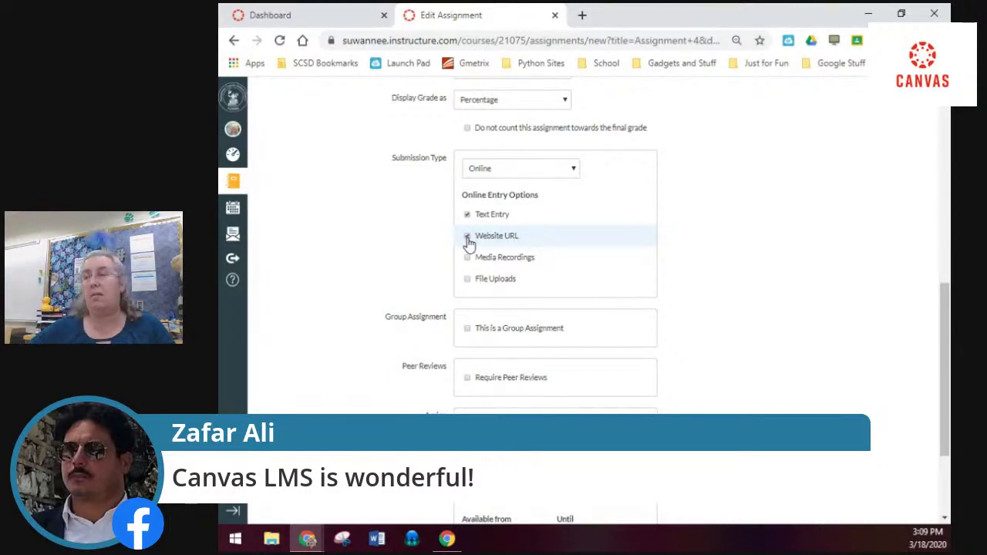
click(466, 263)
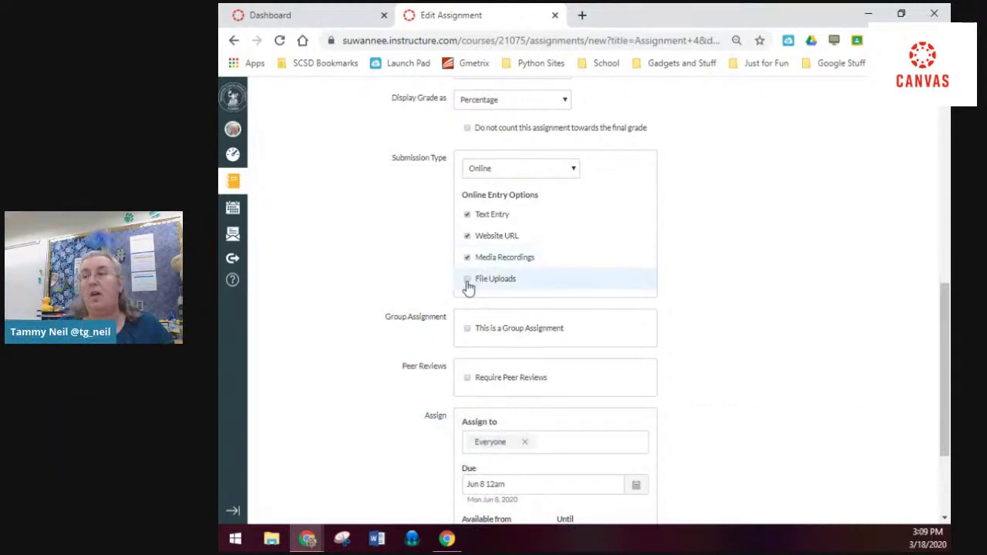
click(467, 282)
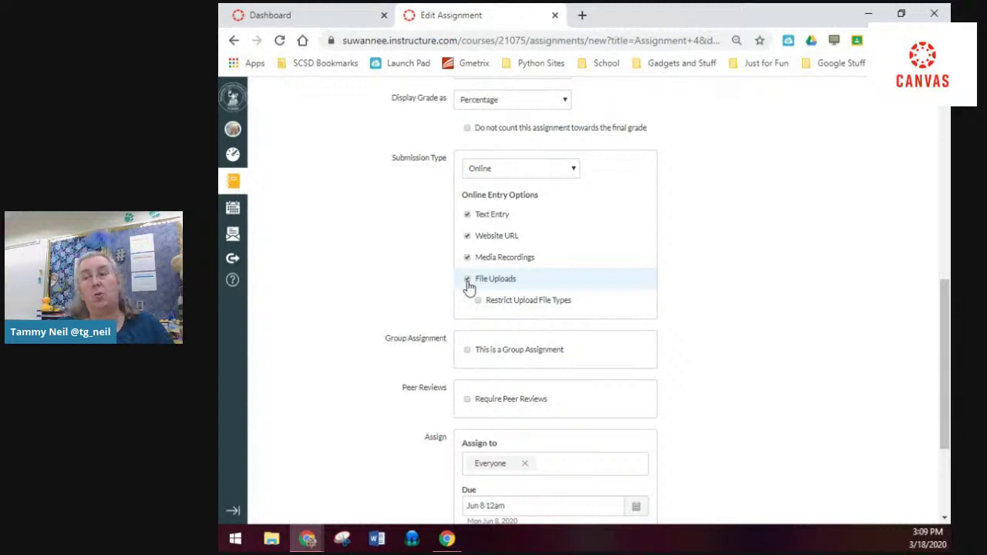
click(511, 176)
click(517, 171)
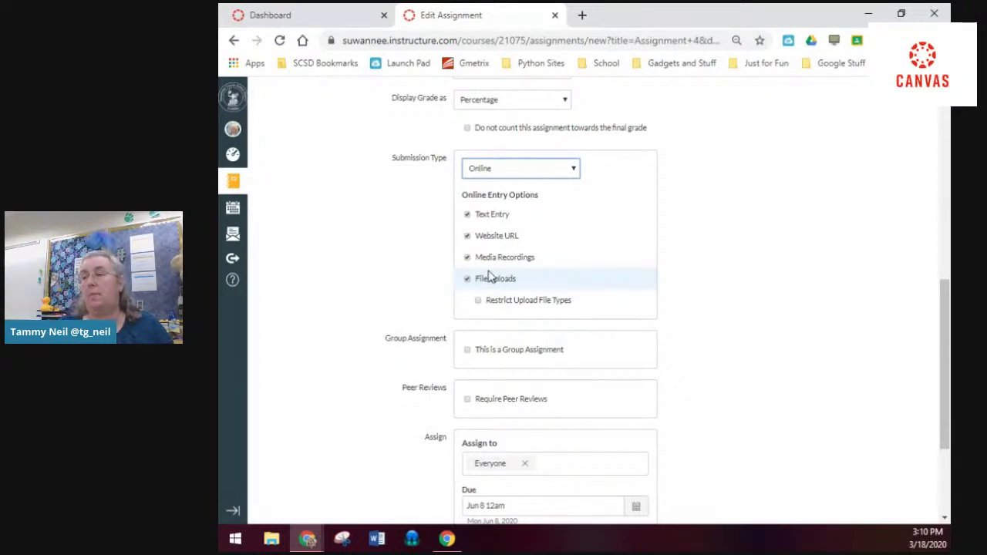
Restrict the upload file types to jpg and save the assignment
click(478, 300)
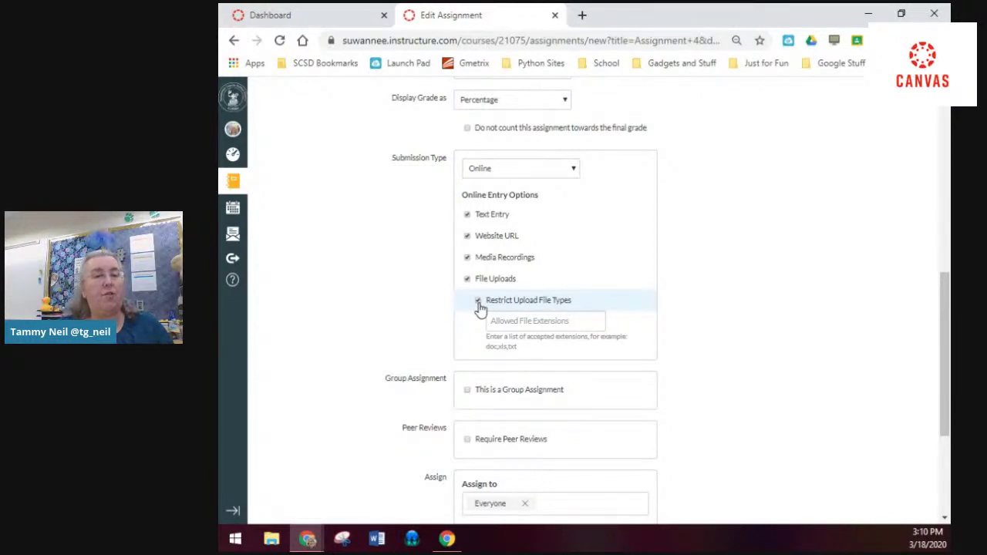
click(504, 321)
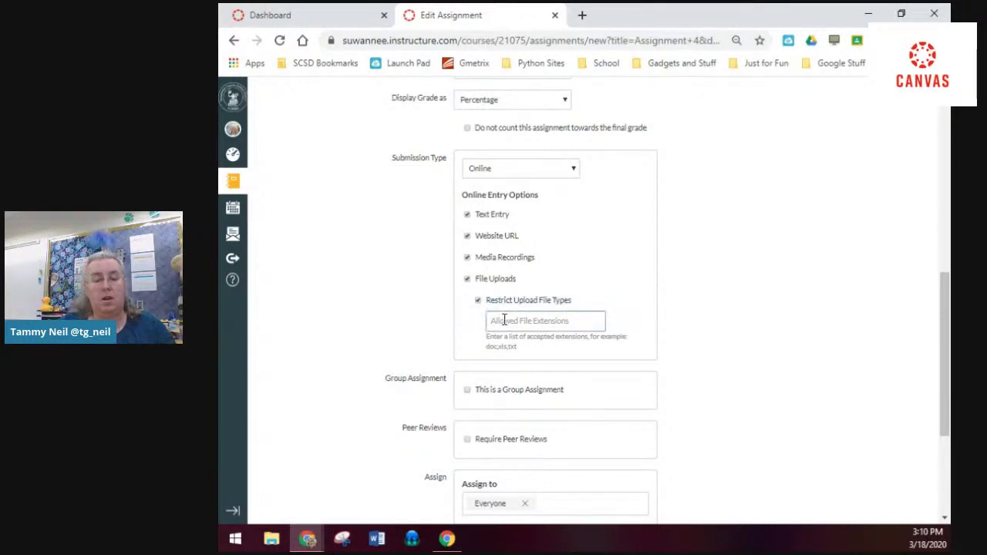
text(jpe)
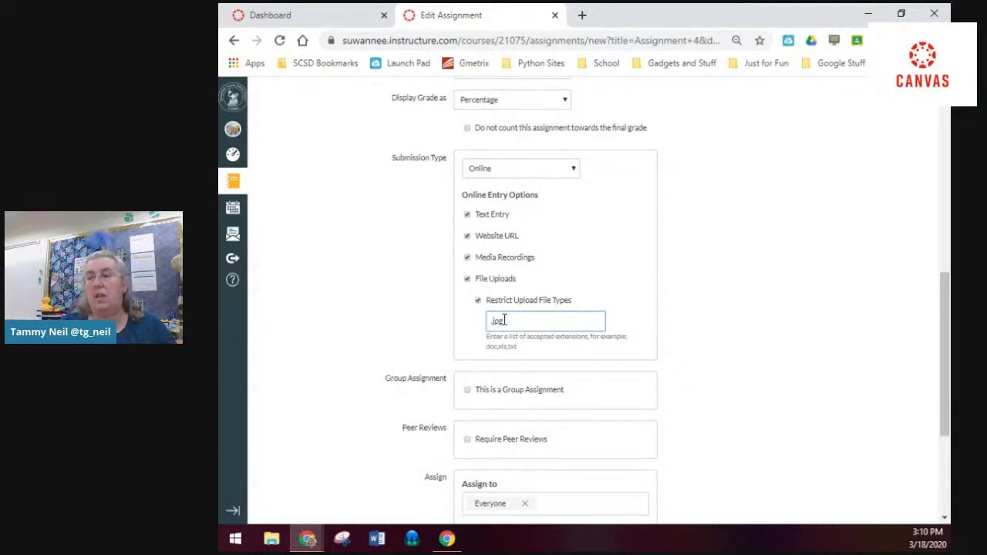
key(Return)
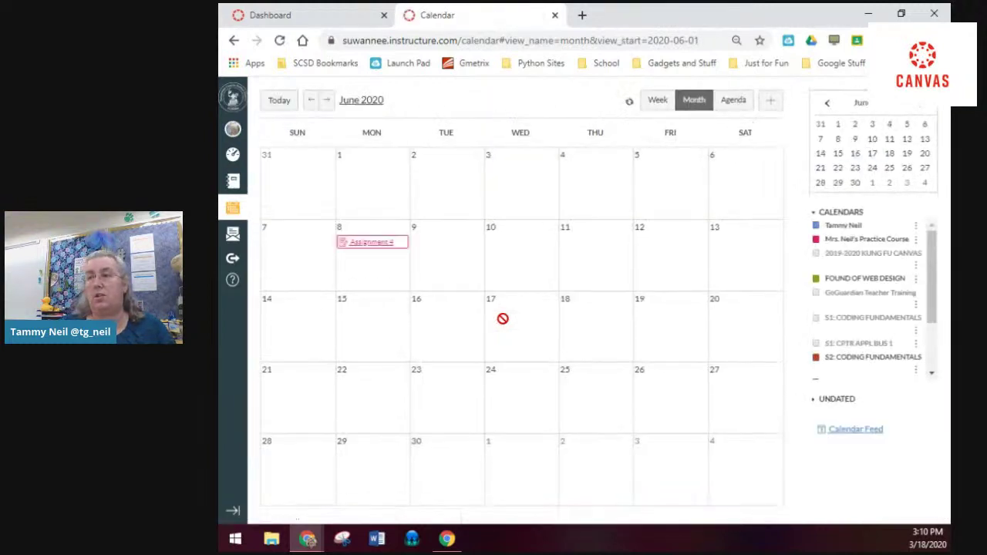
Reopen Assignment 4 from June 8 on the calendar in its full editing page
click(367, 245)
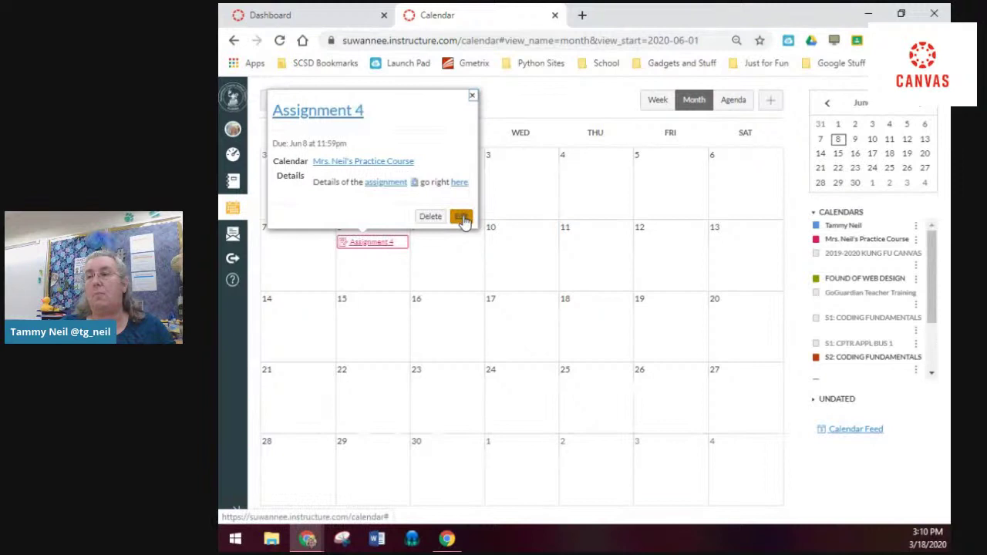
click(461, 218)
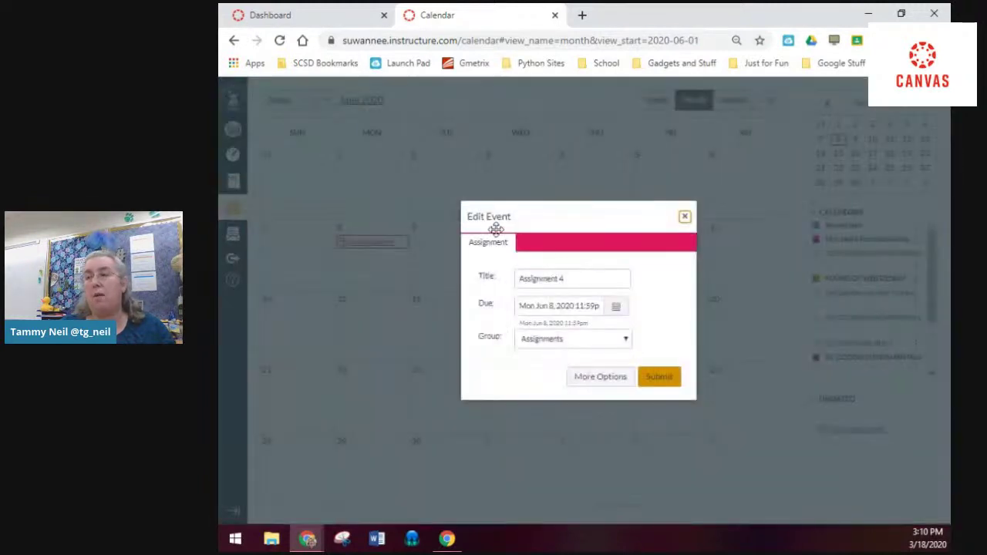
click(584, 377)
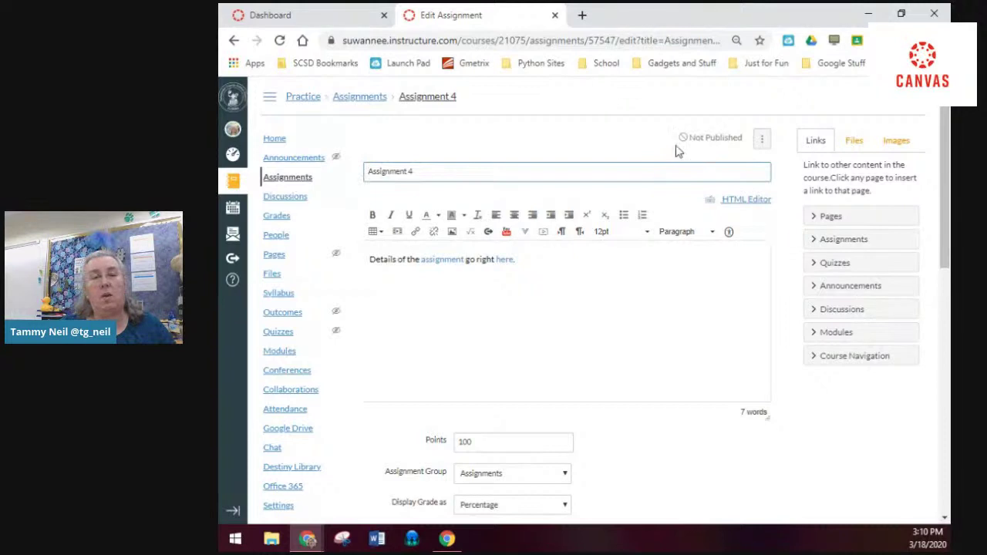
Turn off Text Entry, Website URL, Media Recordings and the upload file type restriction, leaving only File Uploads allowed
scroll(643, 300, down, 6)
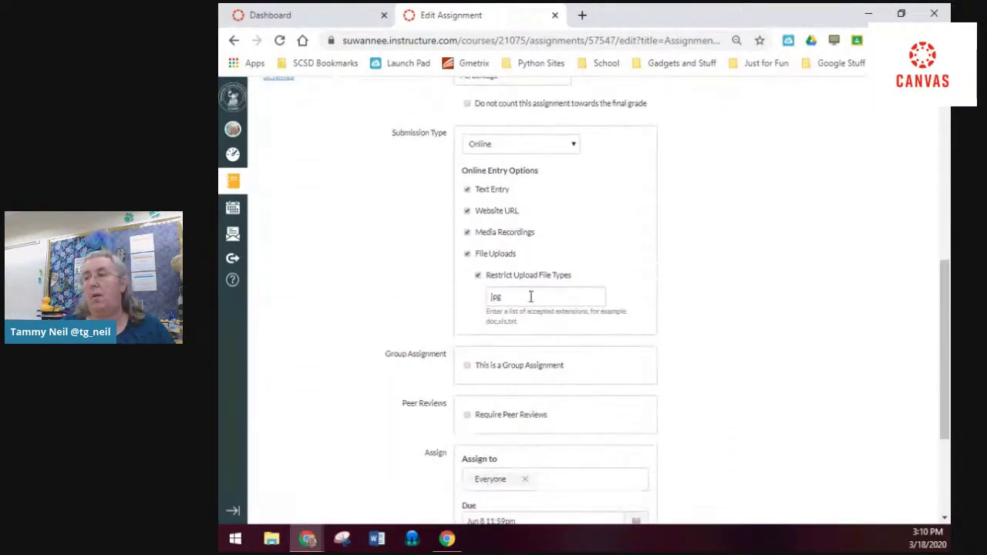
drag(520, 297, 478, 312)
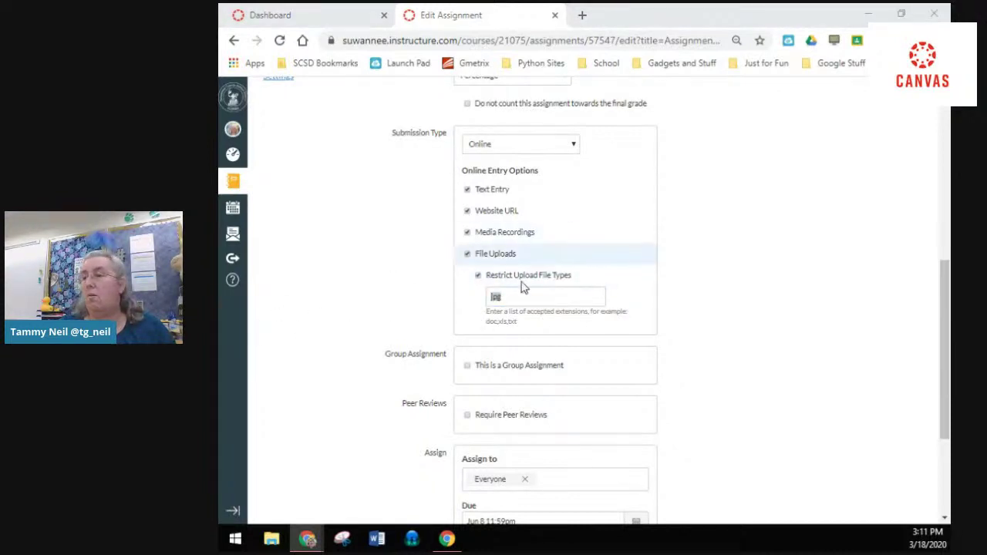
click(467, 190)
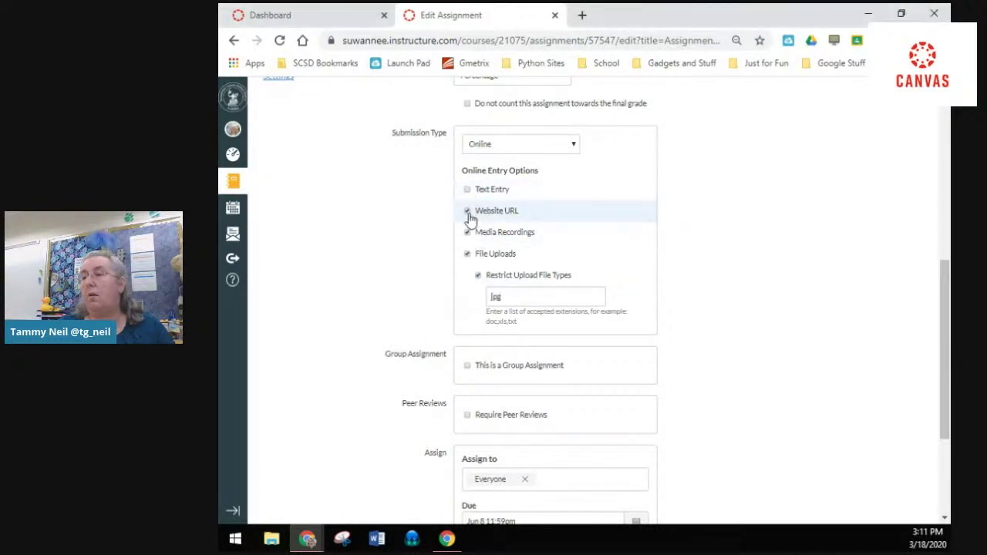
click(469, 212)
click(467, 232)
click(478, 275)
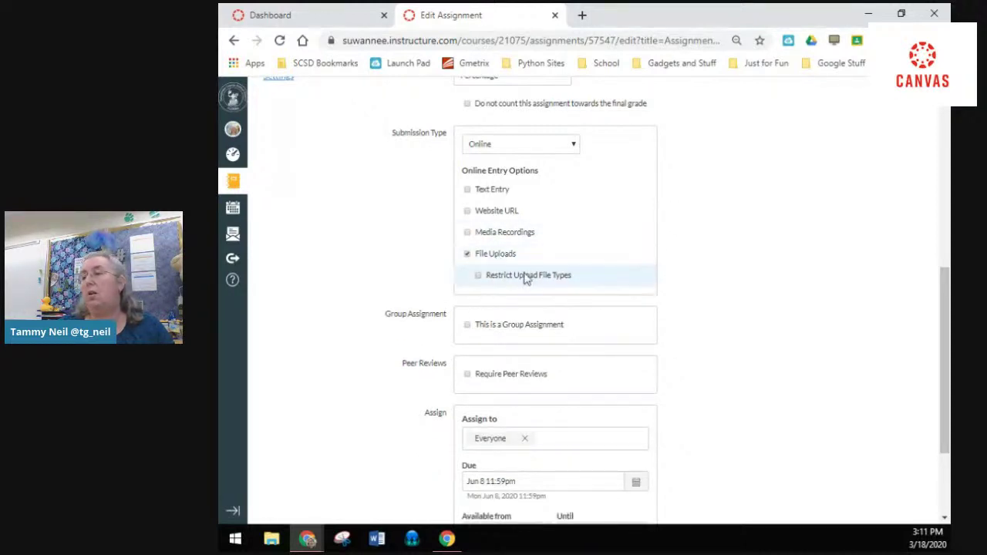
Try making this a group assignment, cancel creating the group set, and turn the group option off again
scroll(536, 296, down, 1)
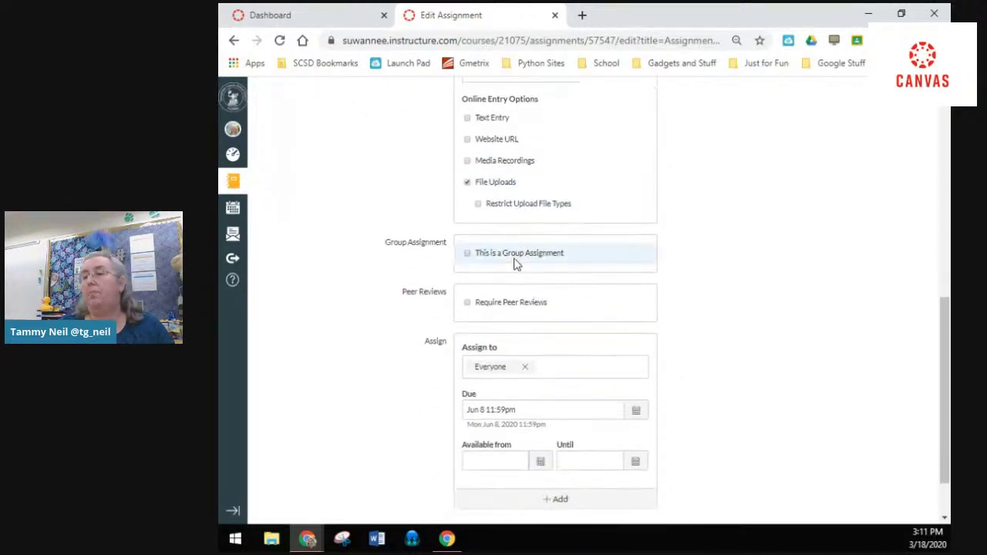
click(466, 256)
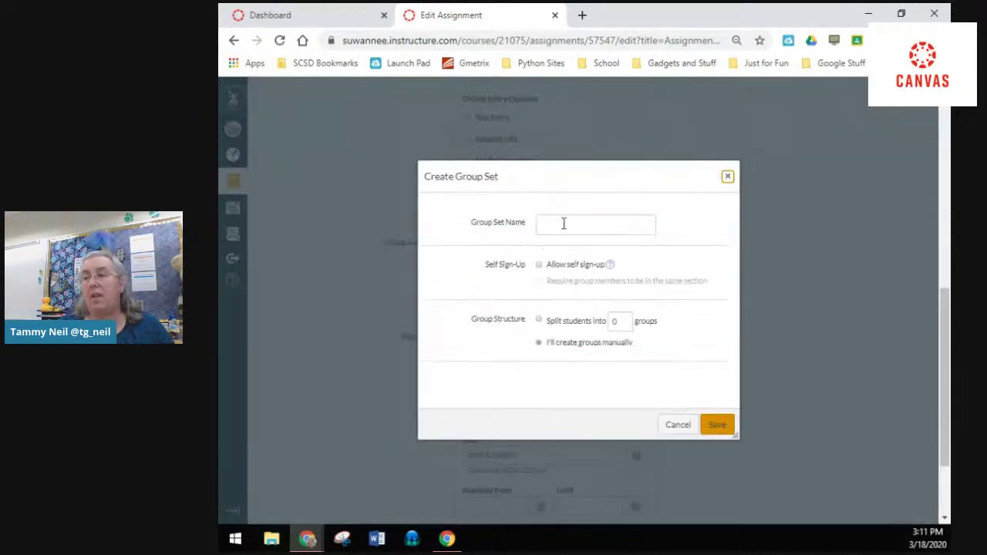
click(678, 425)
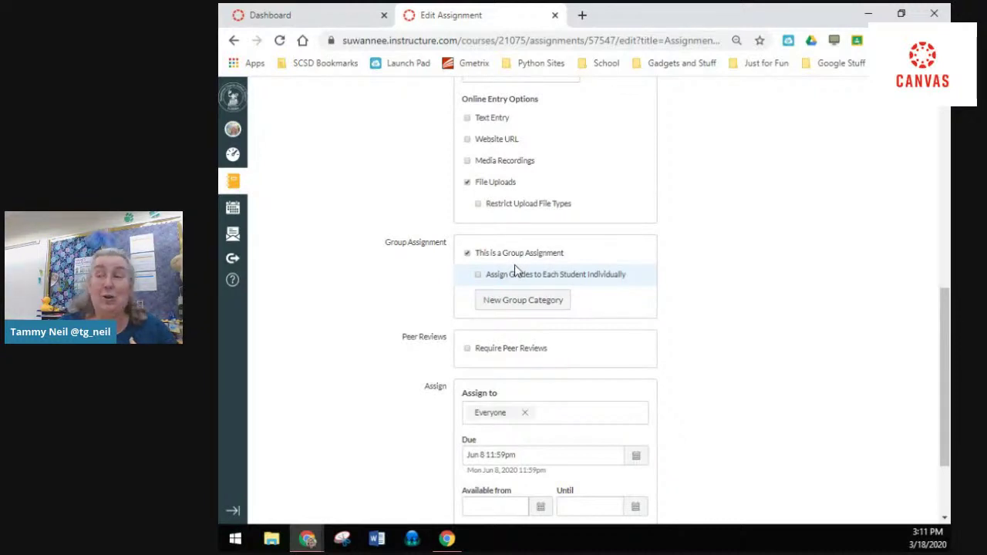
click(467, 254)
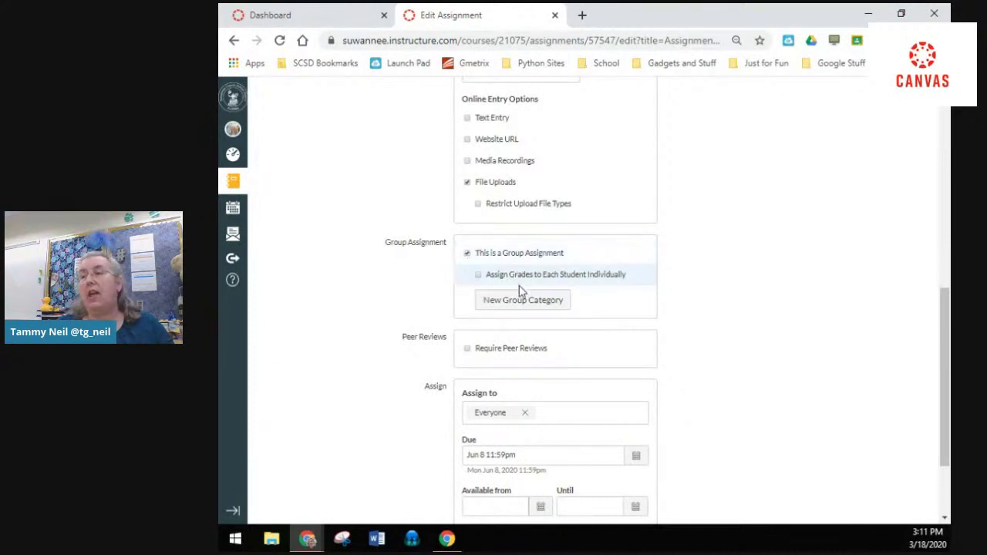
click(480, 278)
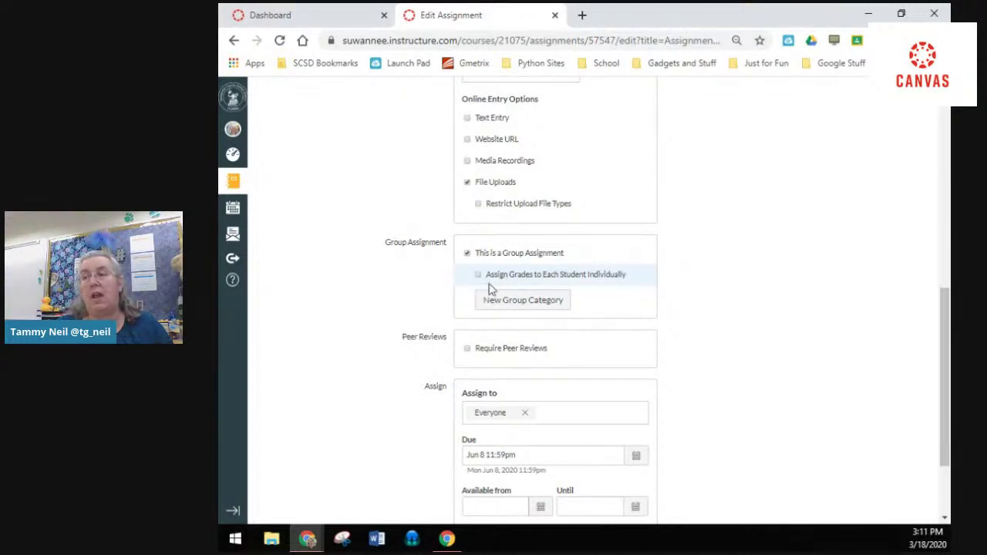
click(467, 254)
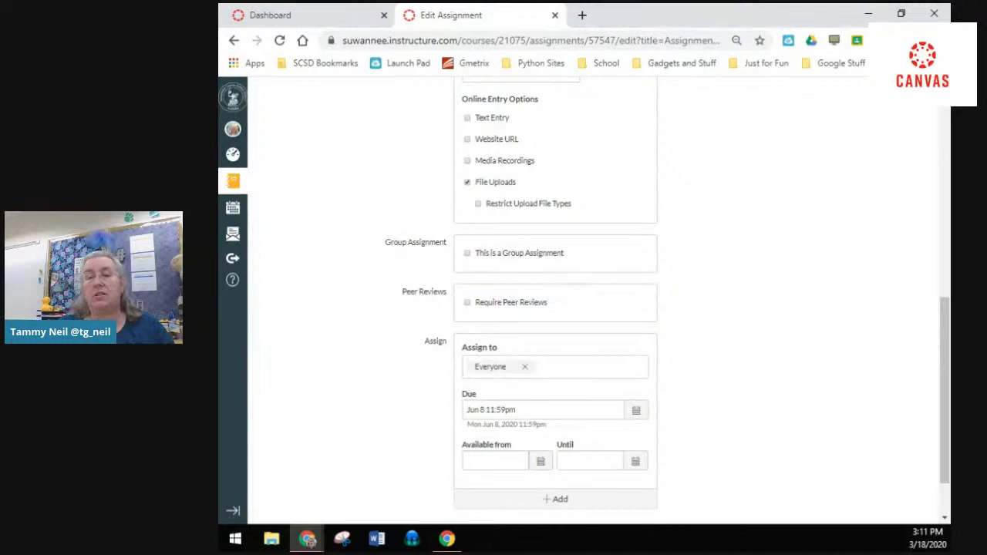
Try required peer reviews with automatic and manual assignment and anonymous reviews, and turn peer reviews off again
click(467, 303)
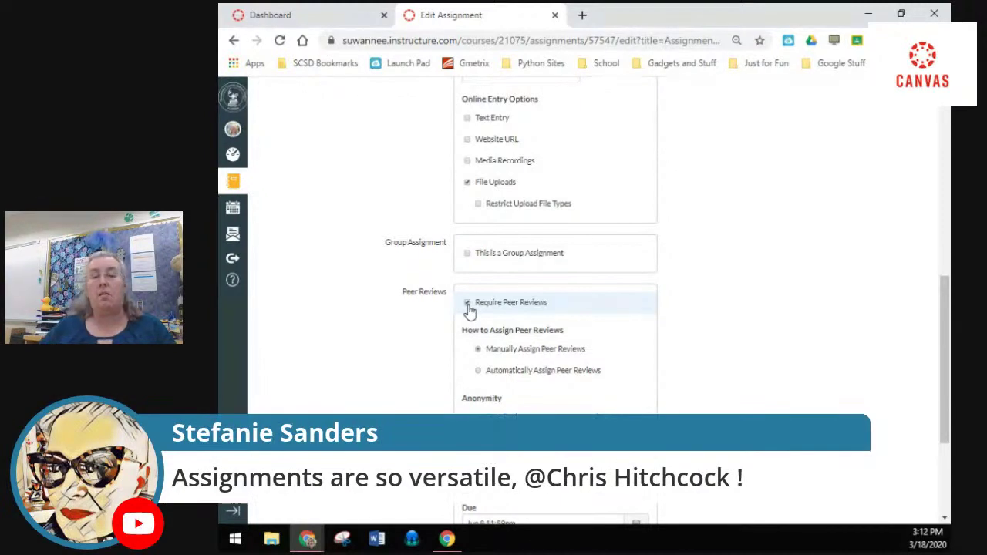
click(479, 373)
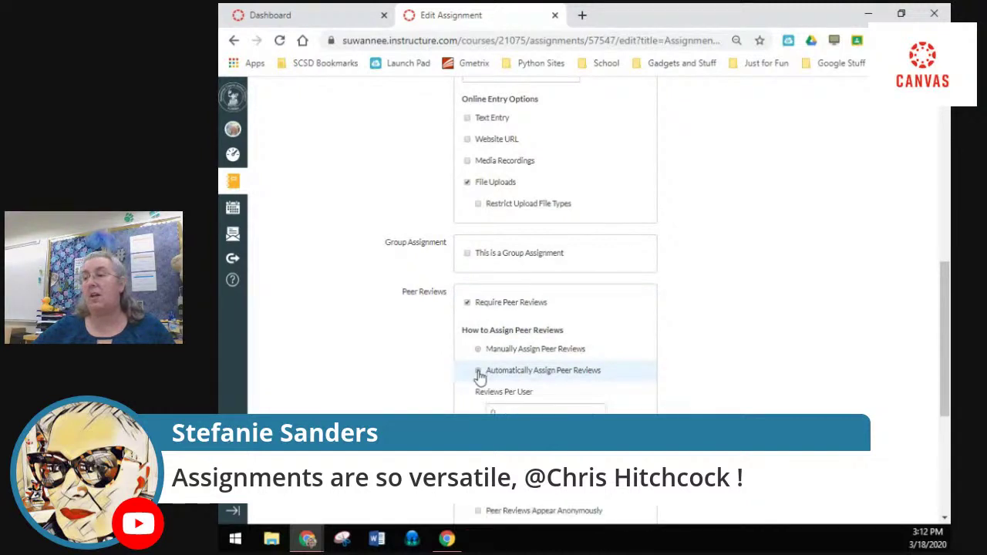
scroll(479, 375, down, 2)
click(478, 373)
drag(518, 273, 479, 278)
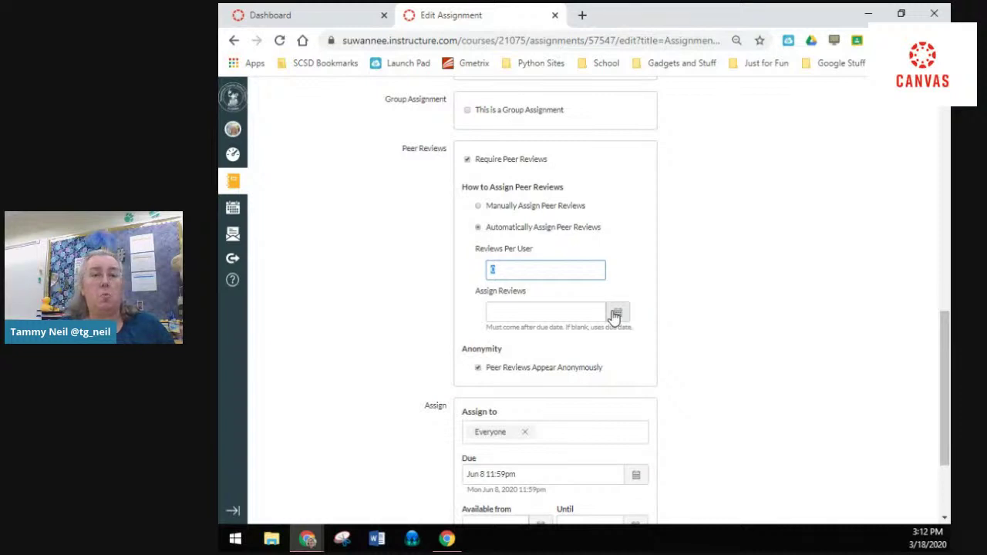
click(477, 208)
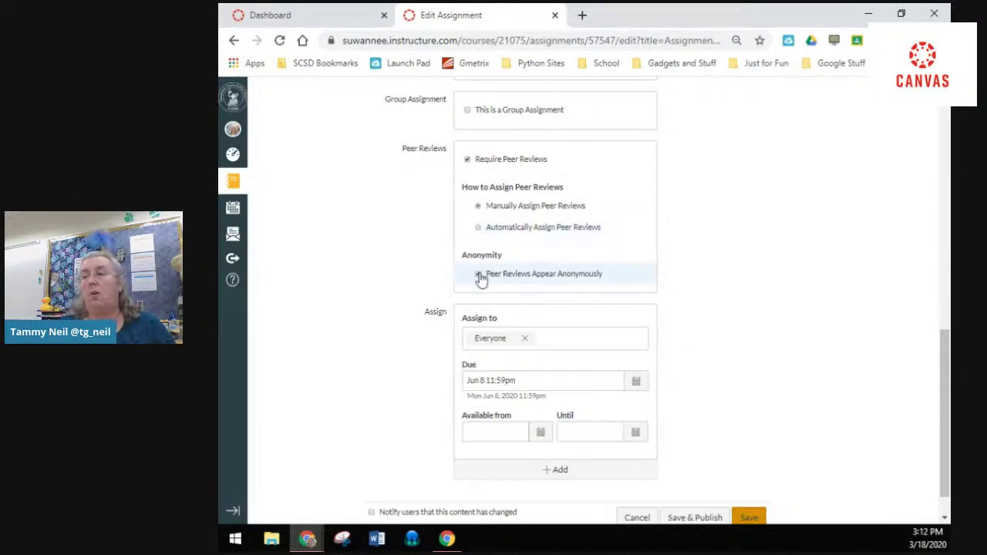
click(467, 159)
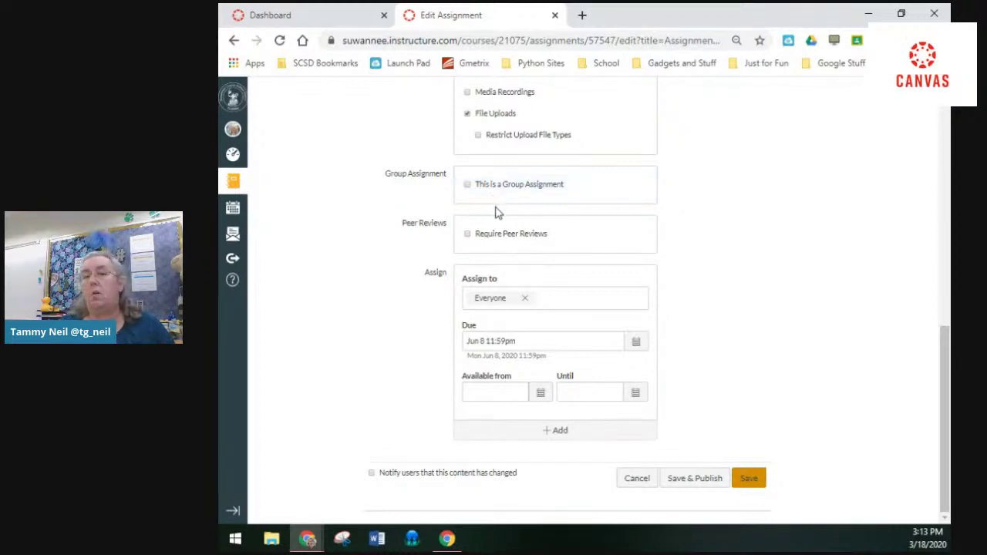
Replace Everyone with a single student as the assignee of the assignment
click(528, 301)
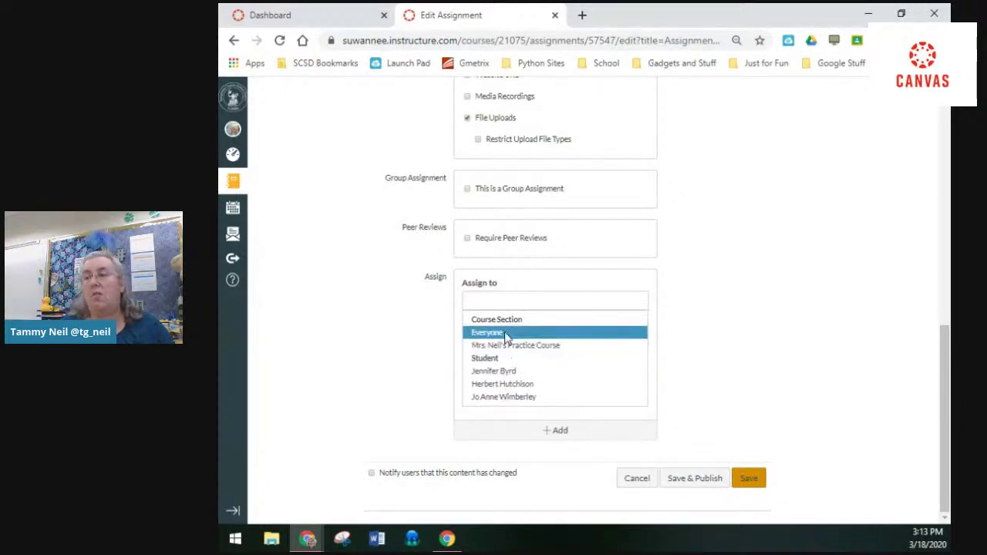
click(528, 391)
click(544, 307)
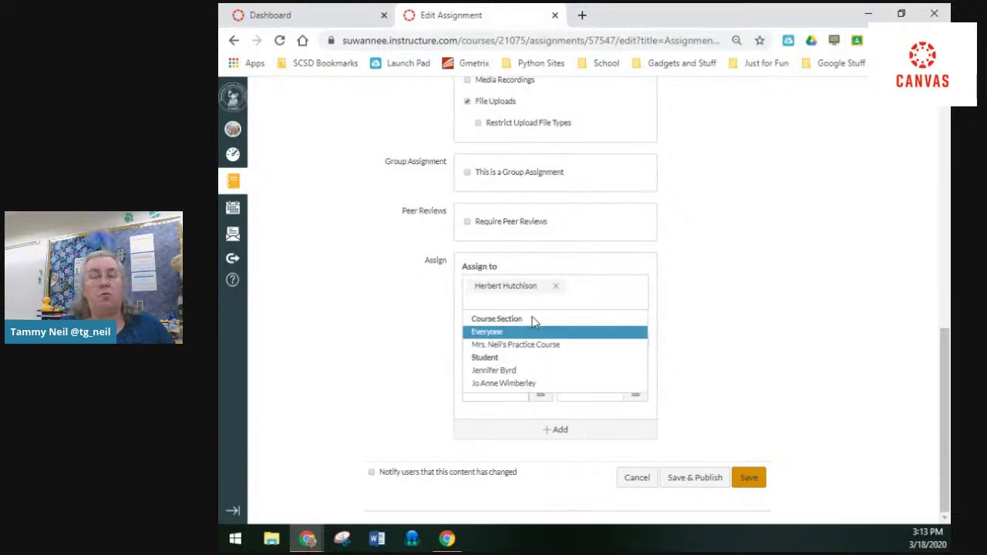
click(686, 308)
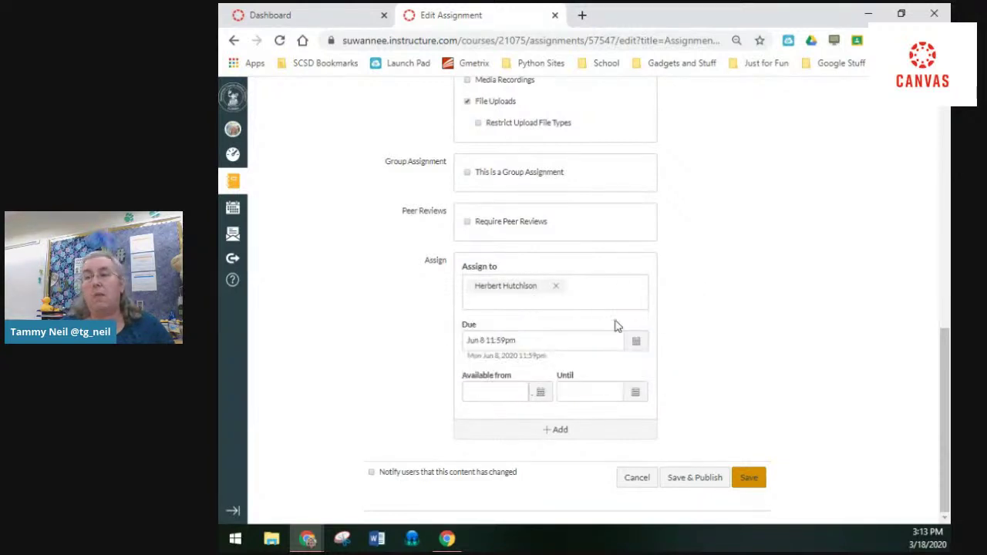
Remove the student, try assigning to the practice course section, and set the assignee back to Everyone
click(556, 285)
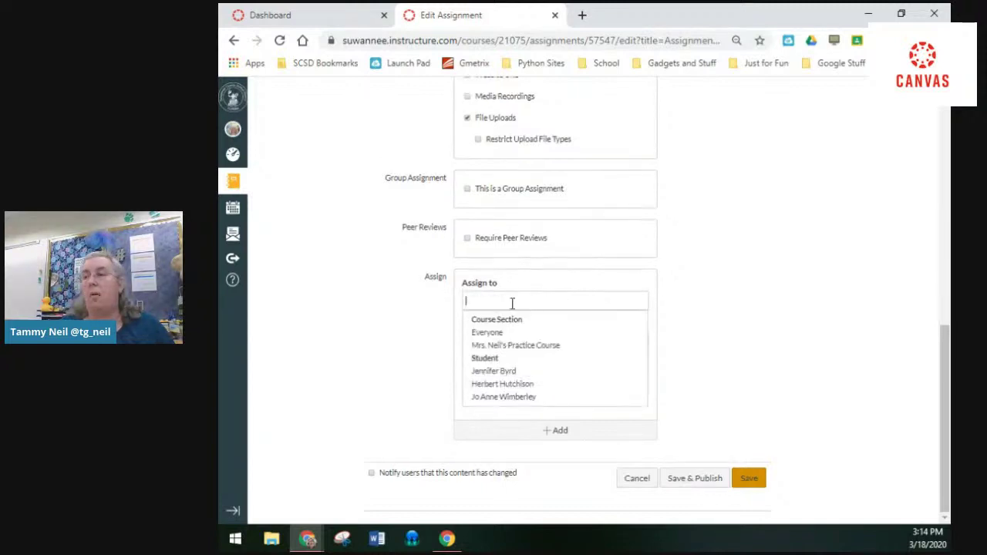
click(501, 347)
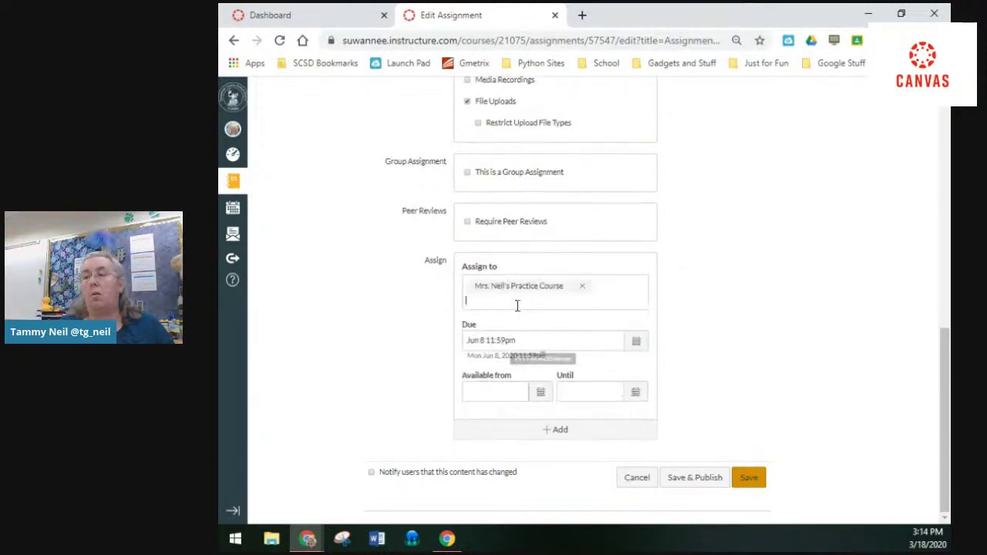
click(574, 290)
click(580, 286)
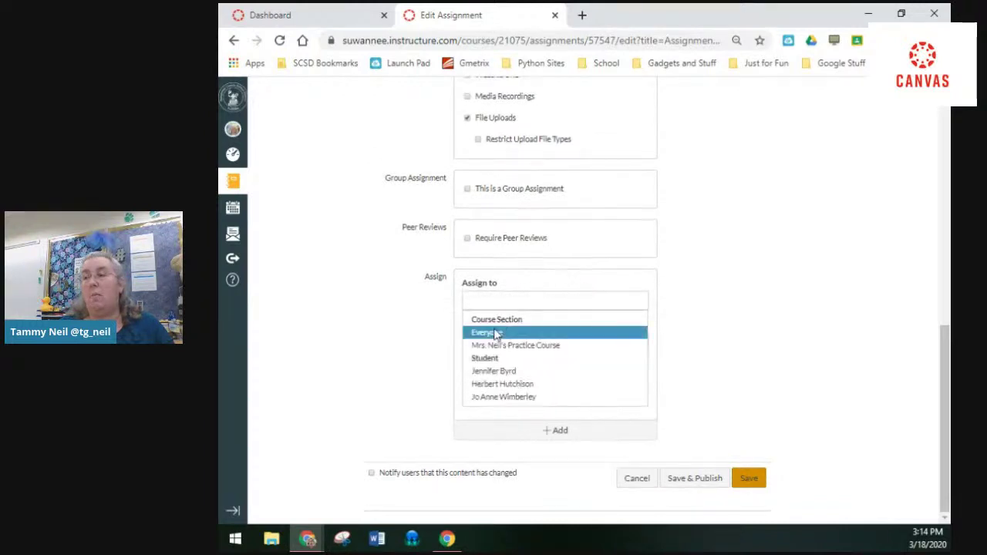
click(497, 332)
click(764, 291)
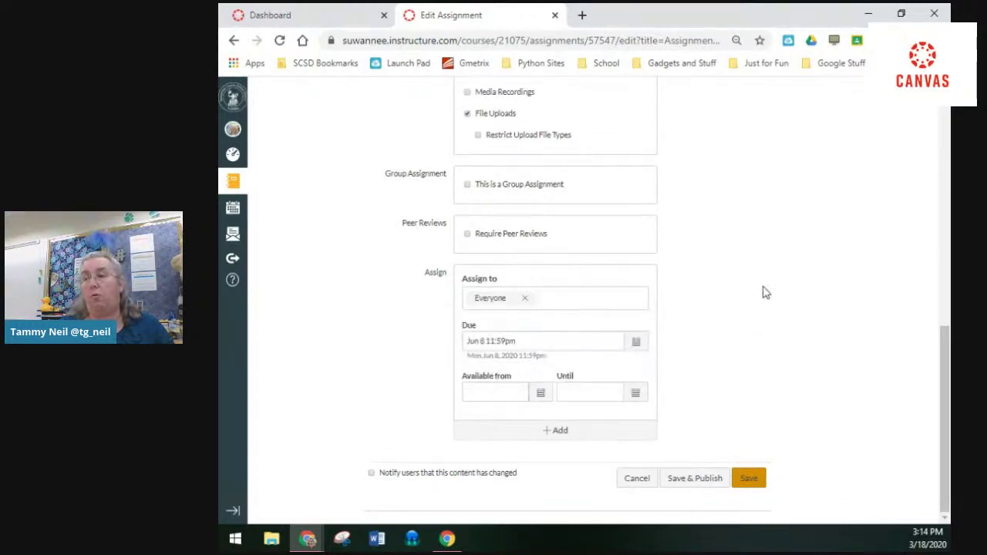
Remove Everyone from the assignees and add Everyone back
click(525, 297)
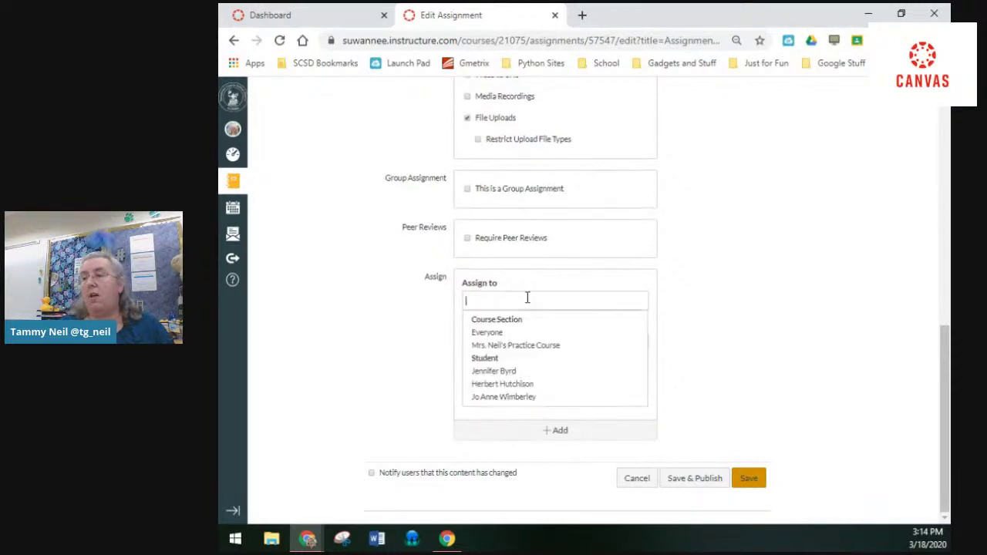
click(506, 333)
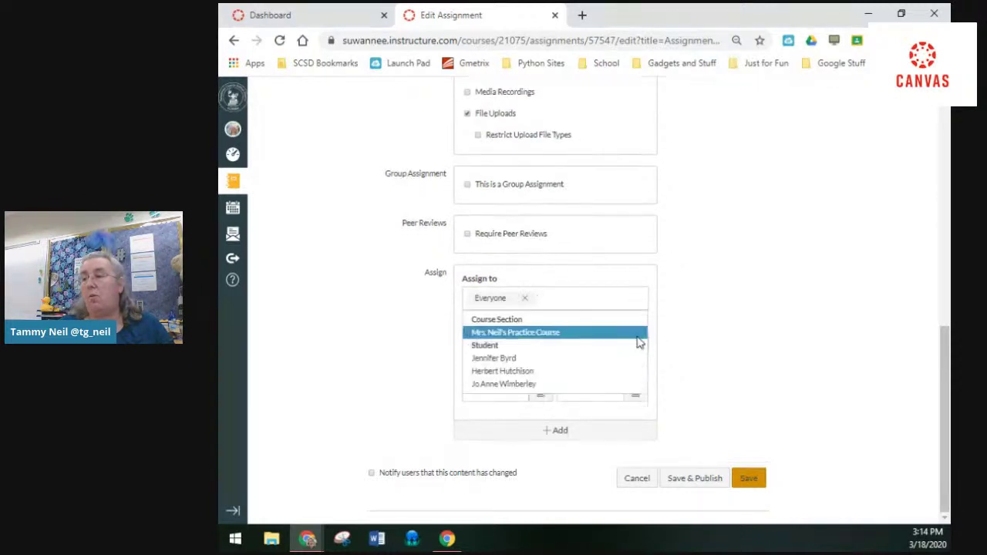
click(697, 322)
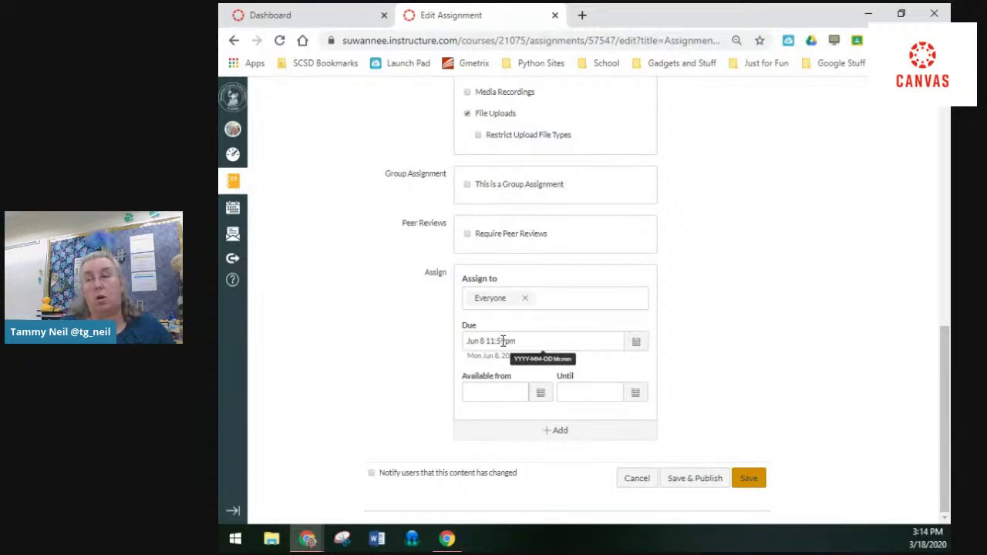
Set the due time on June 8 to 4:00 pm
click(636, 344)
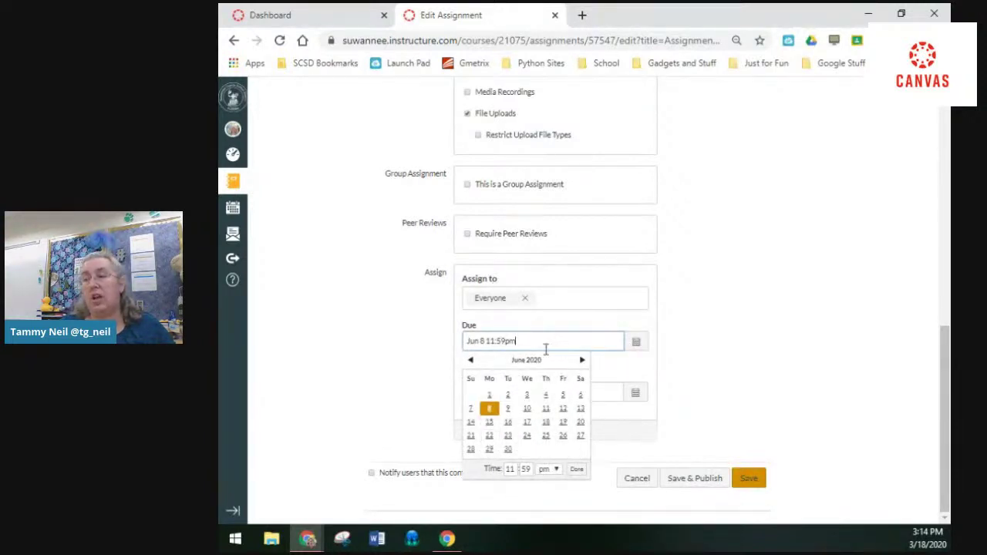
click(509, 469)
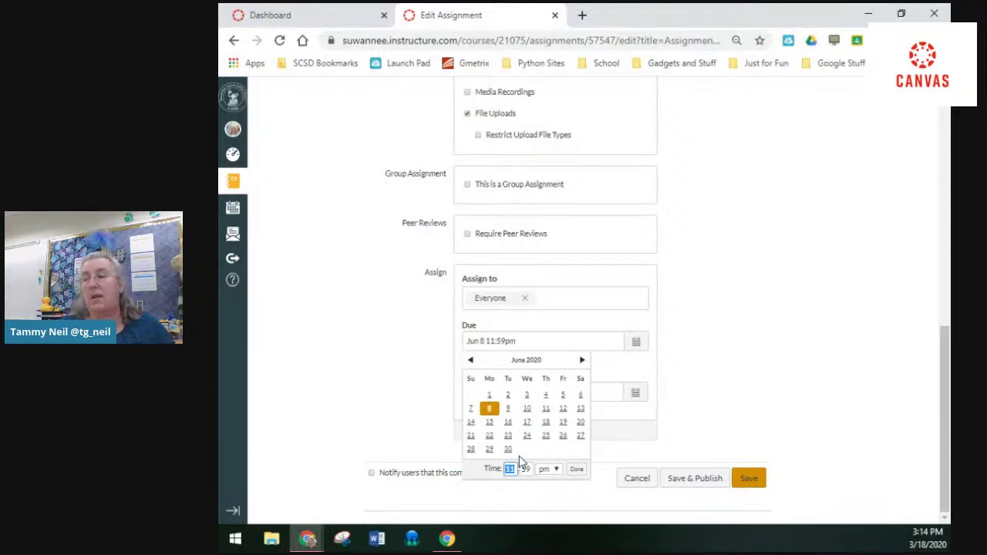
click(525, 468)
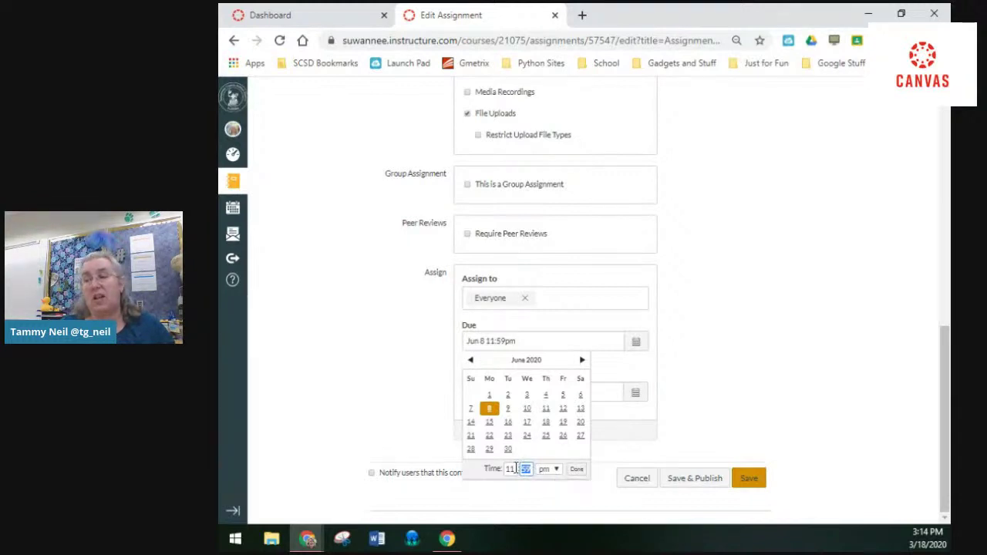
click(508, 472)
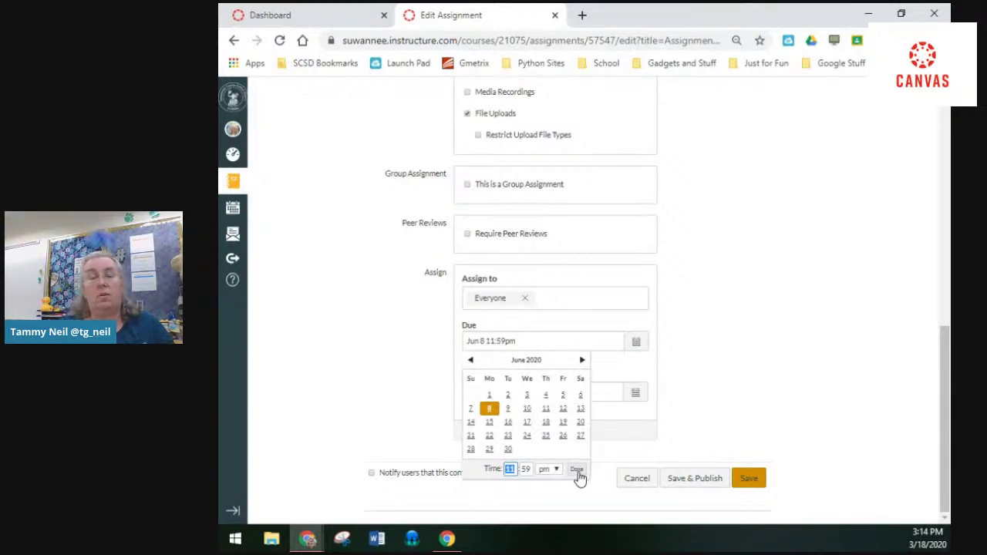
double_click(511, 469)
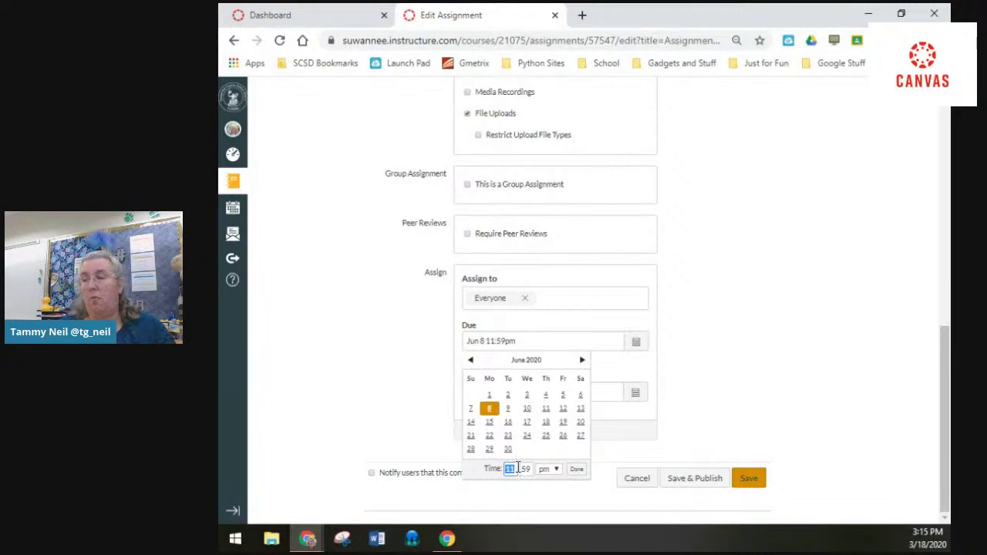
text(4)
key(Tab)
text(00)
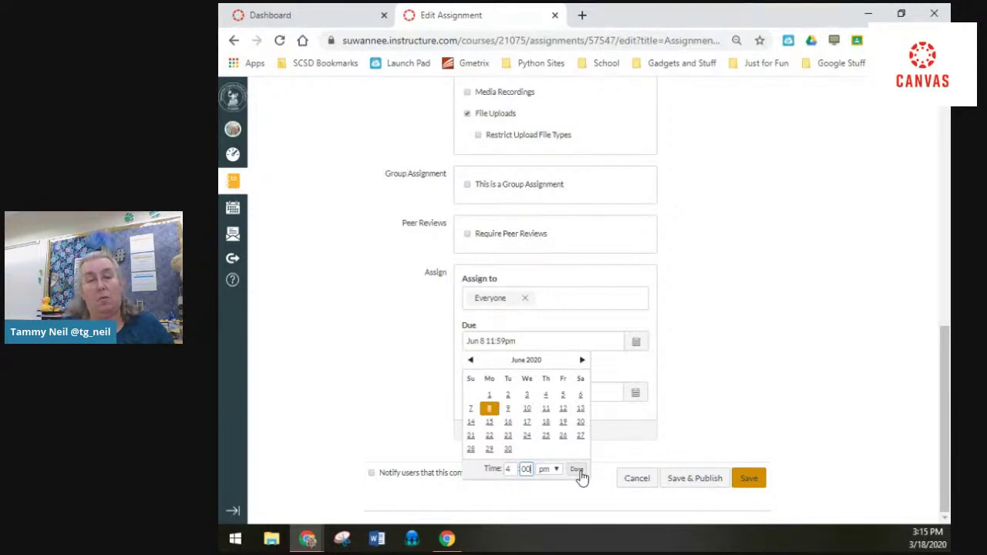
click(580, 472)
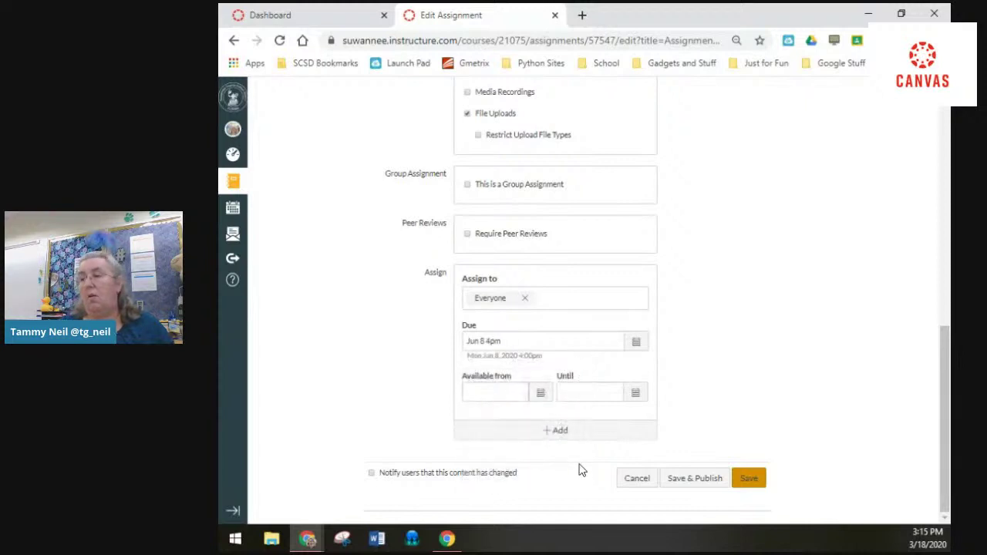
Set the assignment's Available from date to June 3, 2020 for Everyone
click(541, 395)
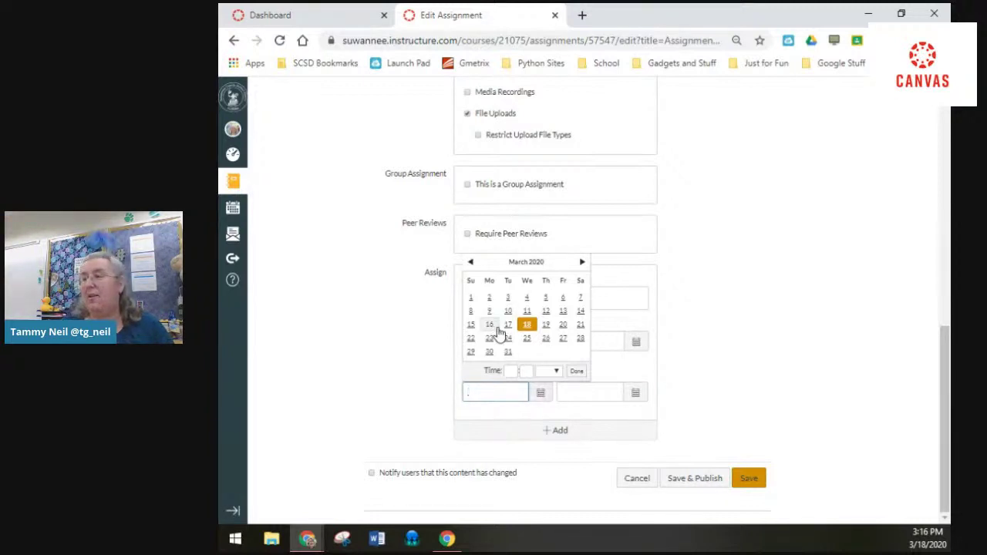
click(778, 279)
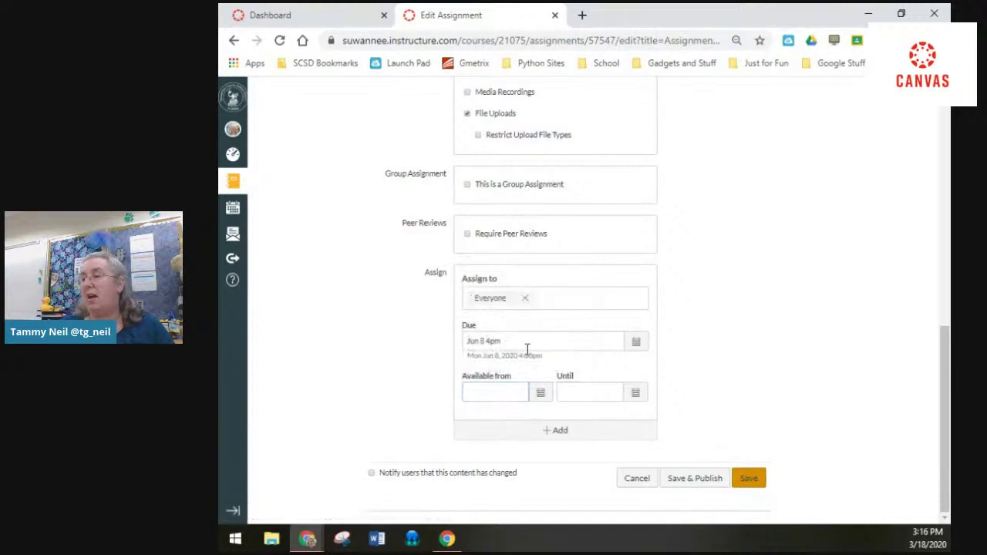
click(541, 393)
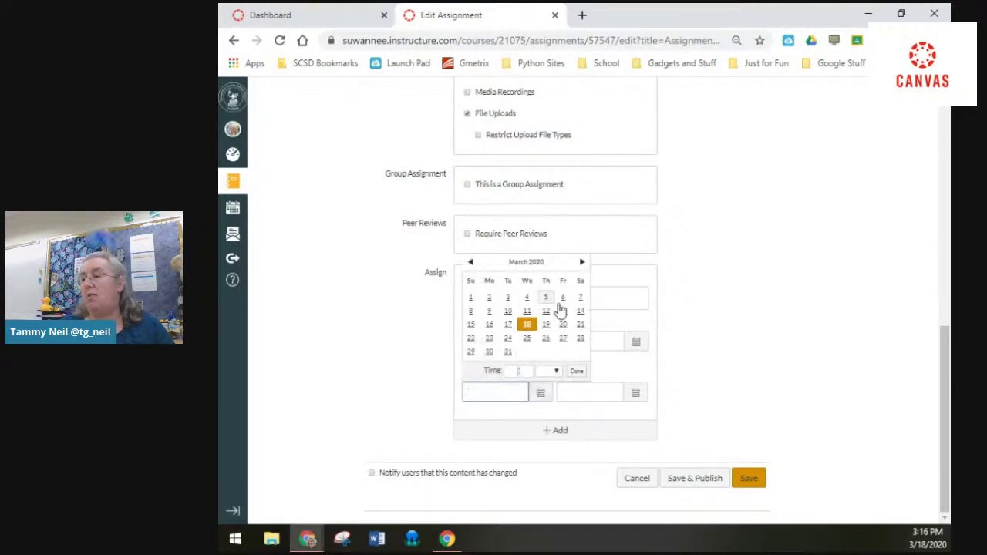
click(583, 262)
click(582, 263)
click(582, 262)
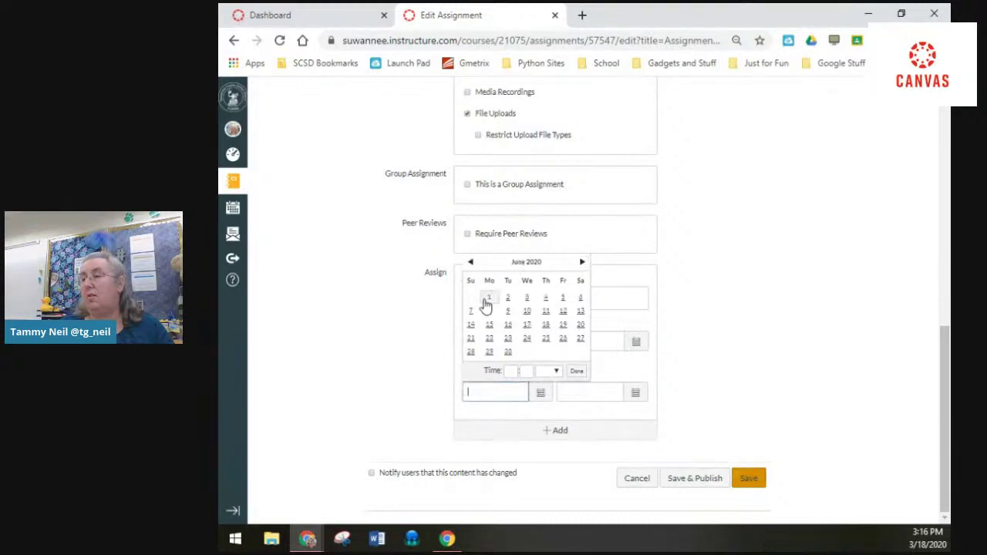
click(533, 300)
click(677, 324)
Set the Available from time on June 3 to 4:00 pm
click(541, 383)
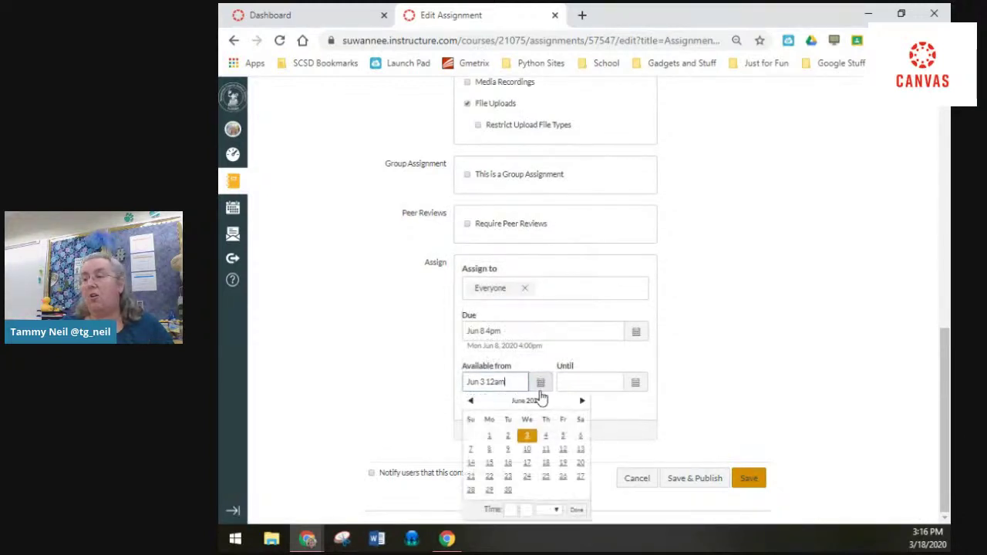
click(509, 510)
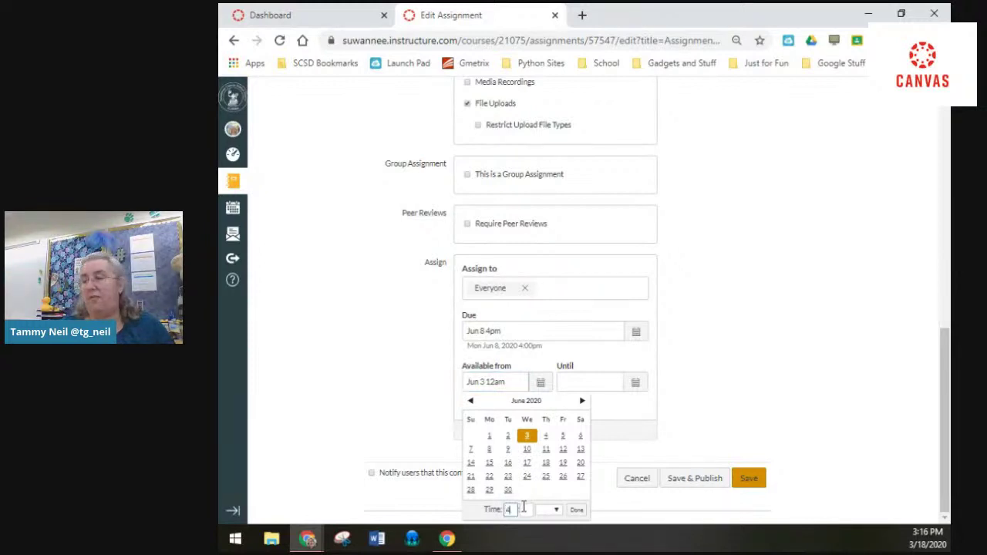
text(4)
click(524, 510)
text(00)
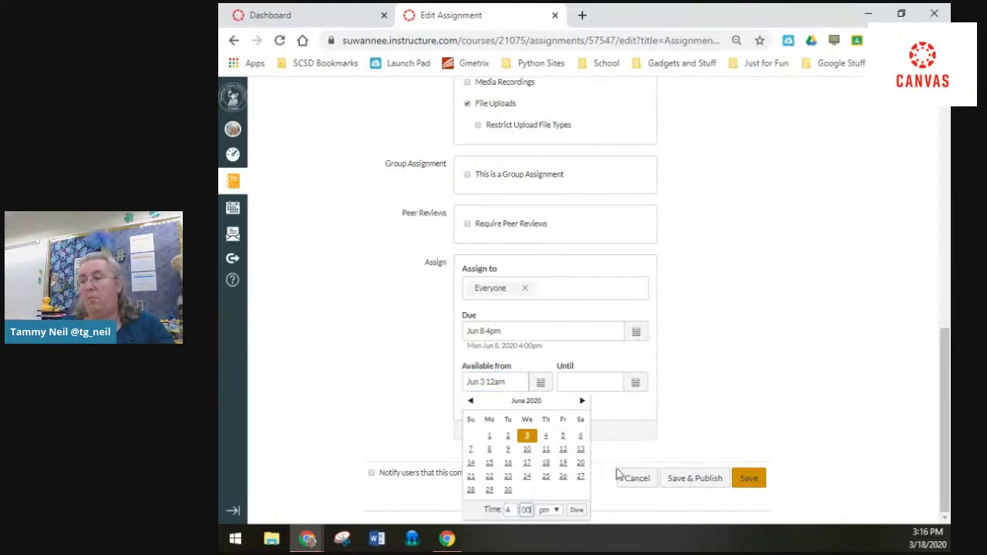
click(577, 512)
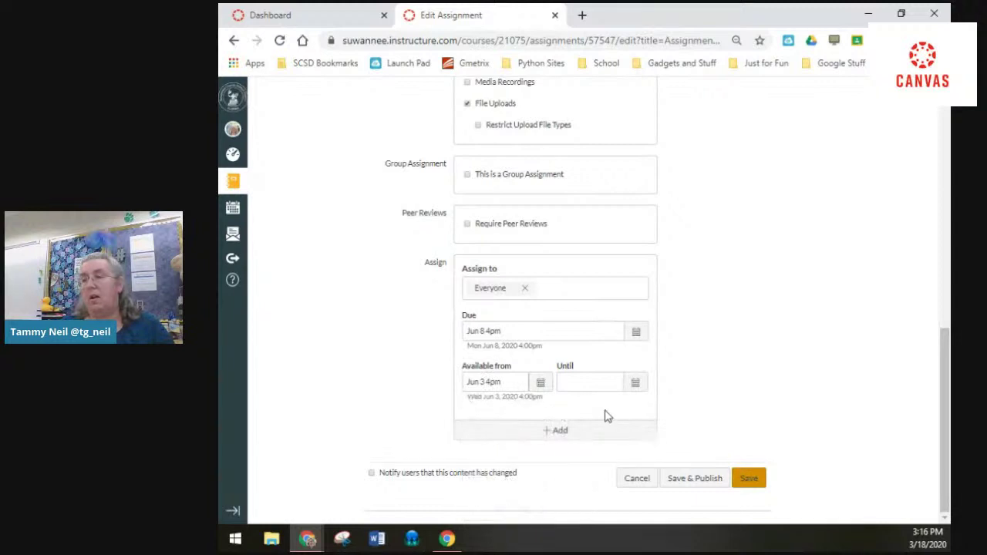
click(606, 384)
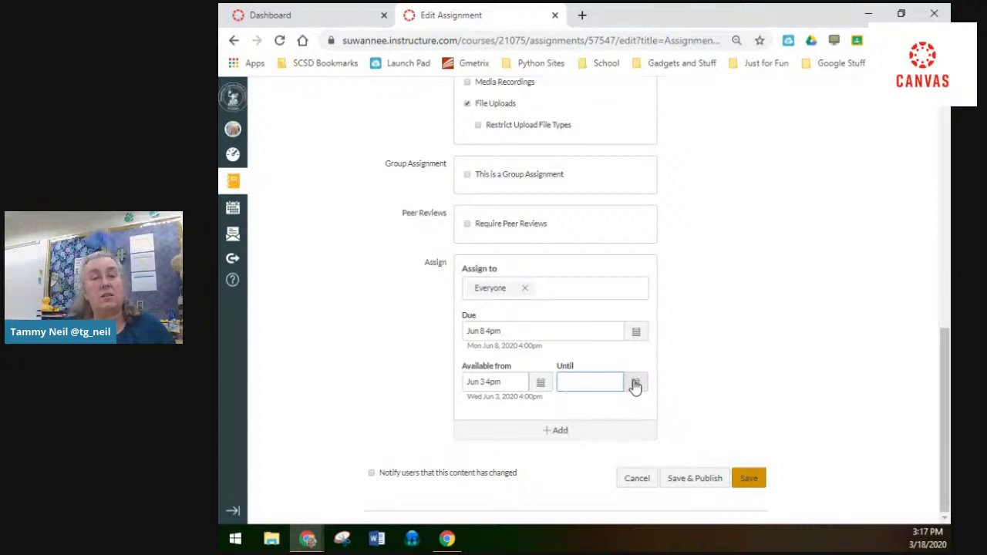
click(635, 384)
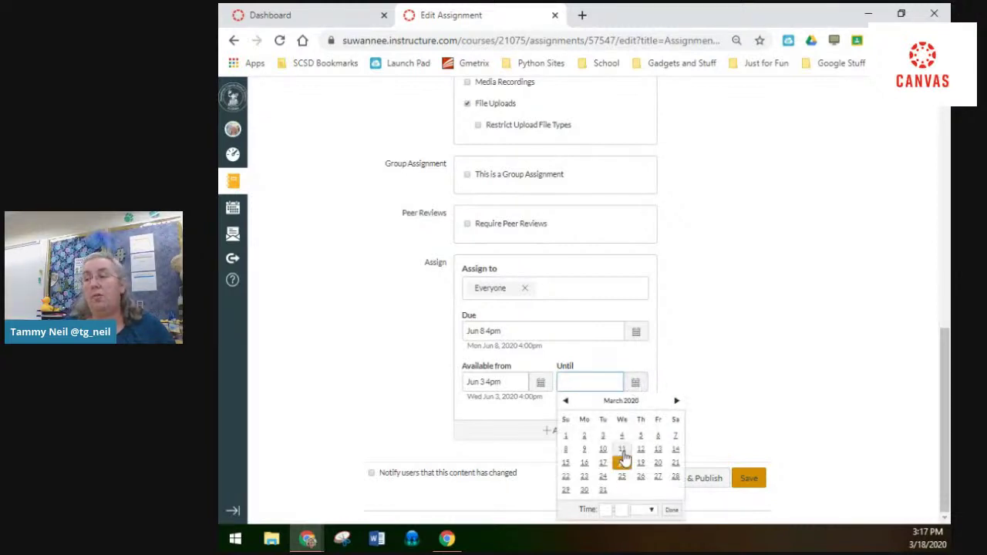
click(655, 353)
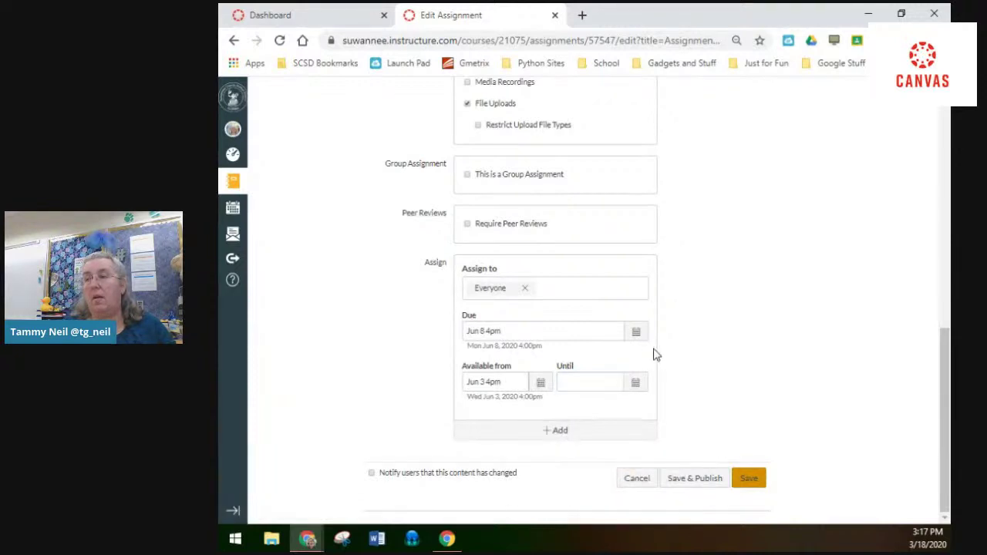
Add a second assignee block to the assignment and assign it to the second listed student
click(560, 431)
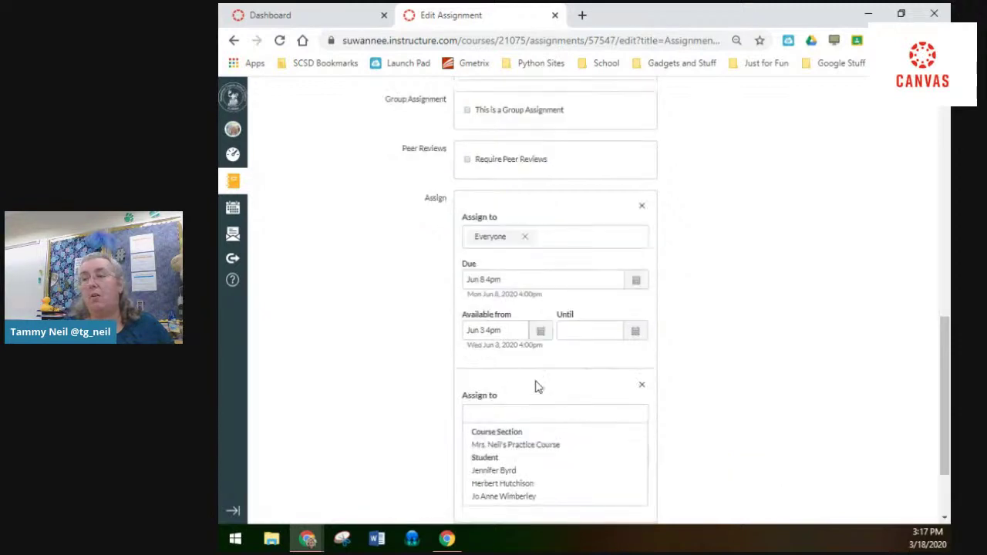
scroll(537, 386, down, 2)
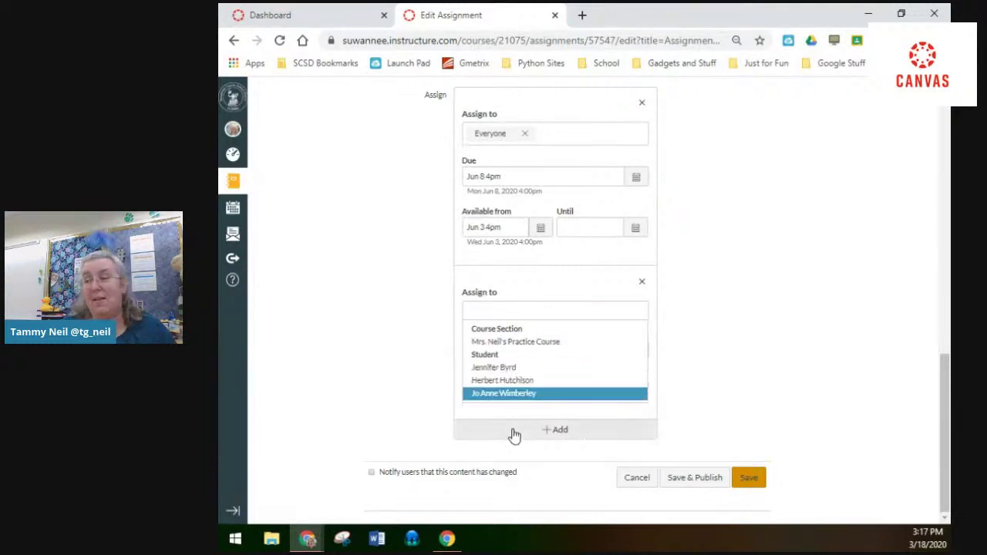
click(495, 381)
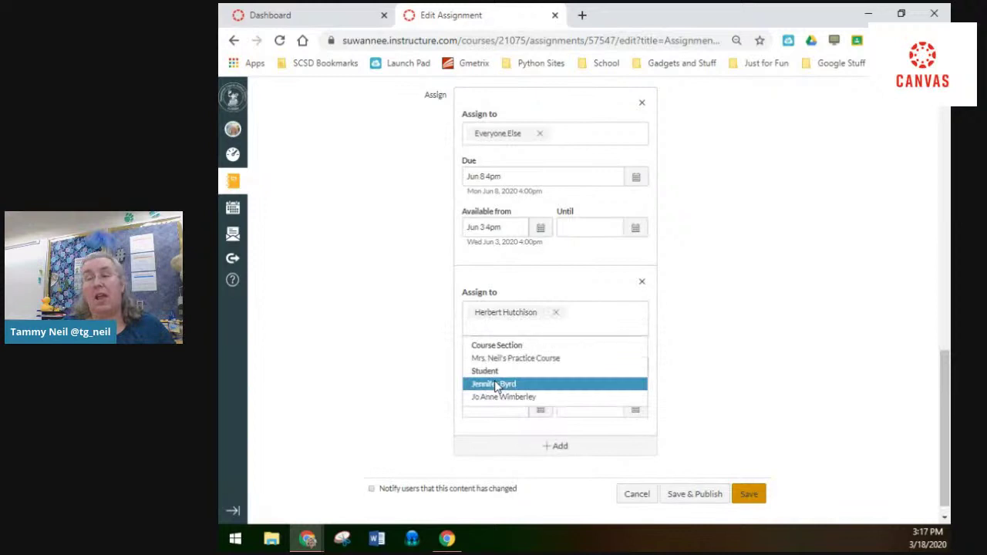
click(709, 345)
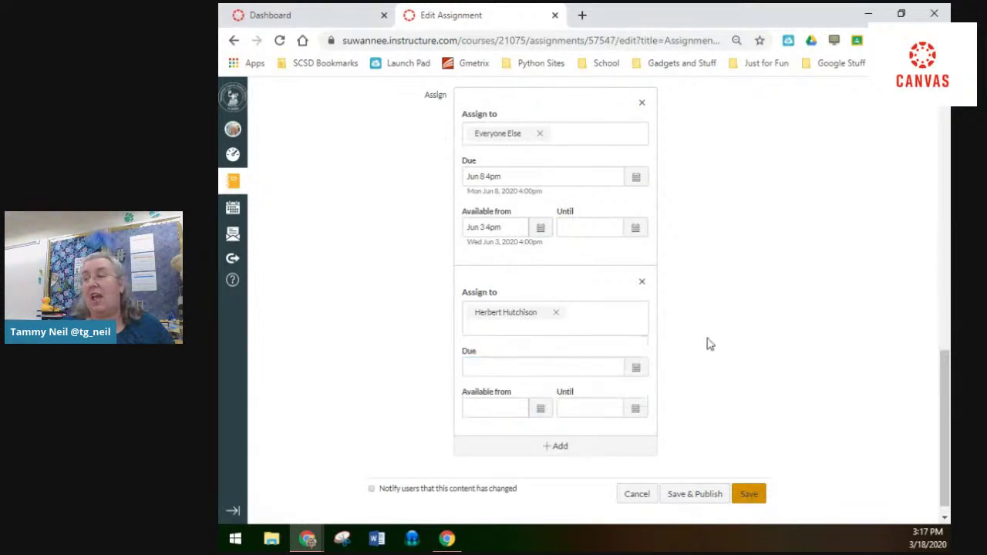
Set the individual student's due date to June 9, 2020, keeping the default time
click(638, 368)
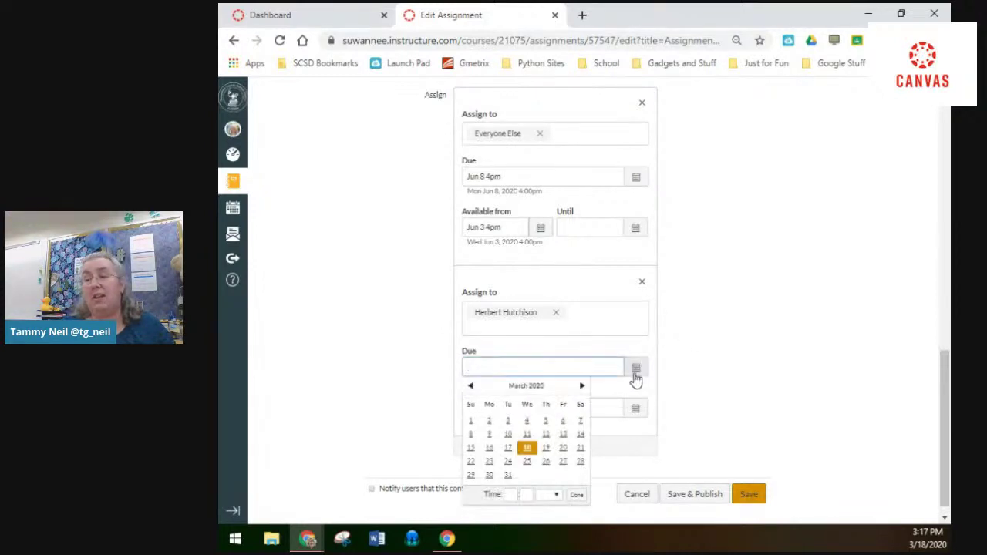
click(582, 385)
click(582, 386)
click(583, 385)
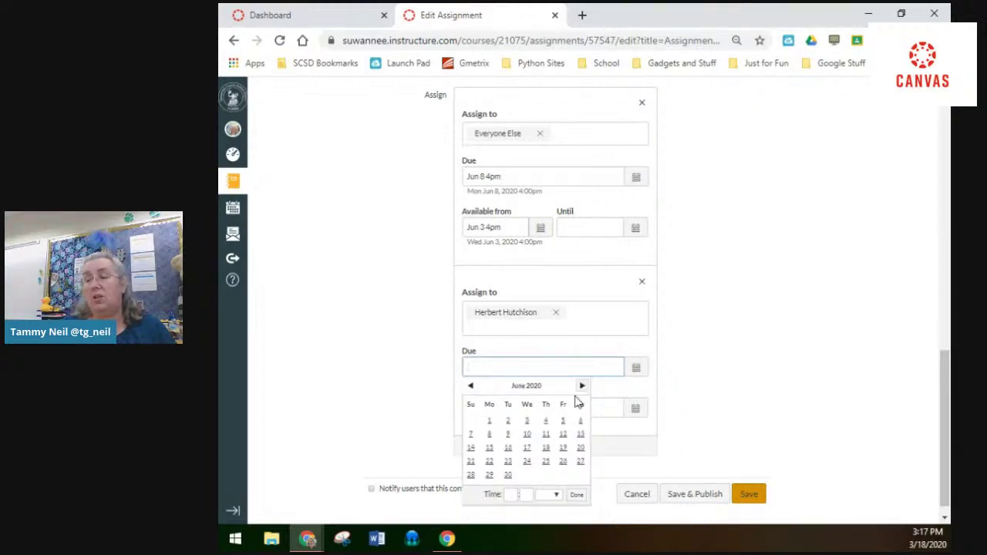
click(510, 439)
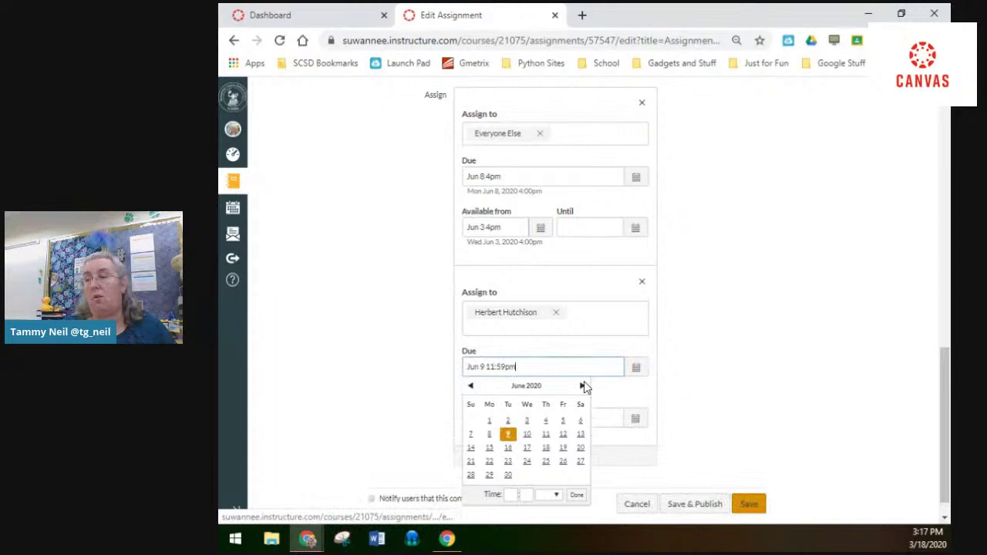
click(711, 352)
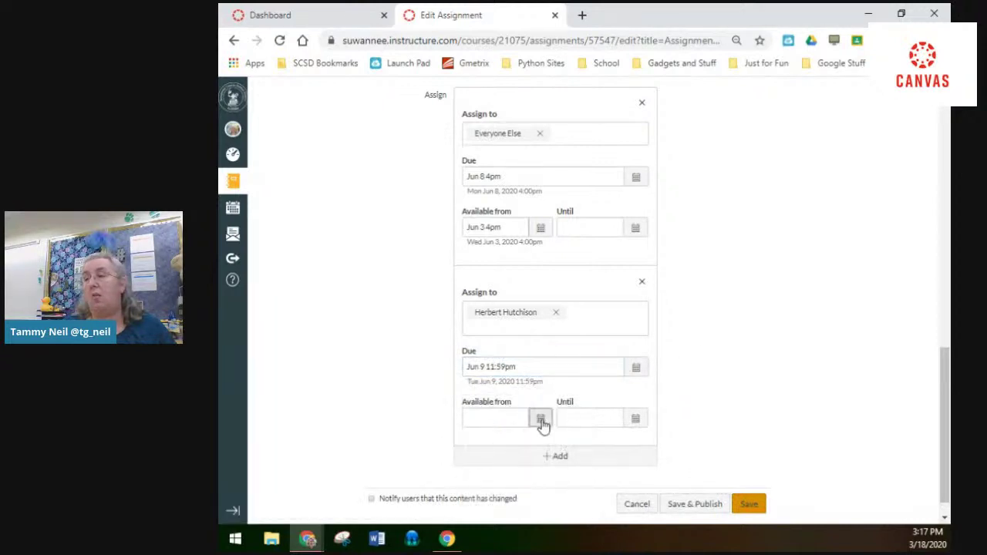
Set the individual student's Available from date to June 3, 2020, keeping the default time
click(540, 418)
click(583, 287)
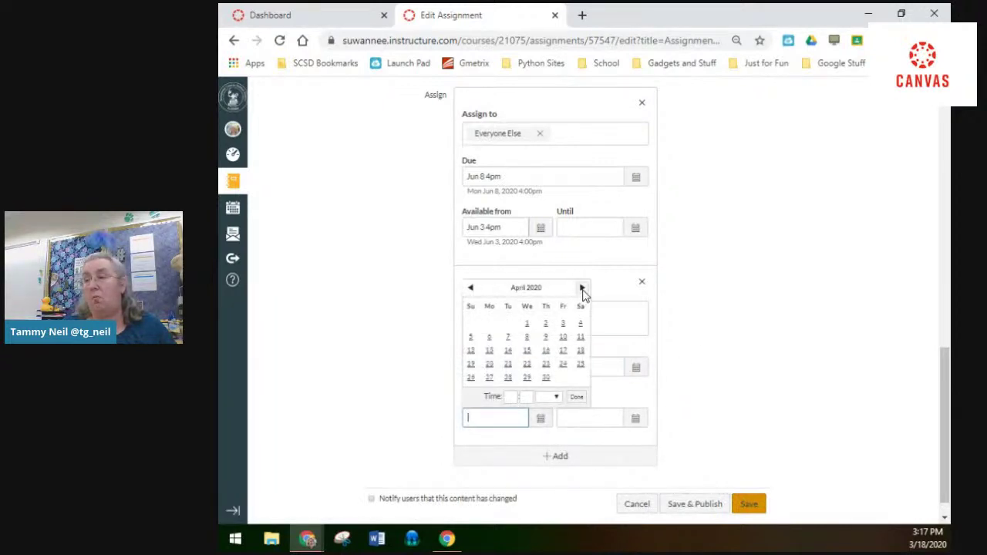
click(582, 288)
click(583, 288)
click(527, 324)
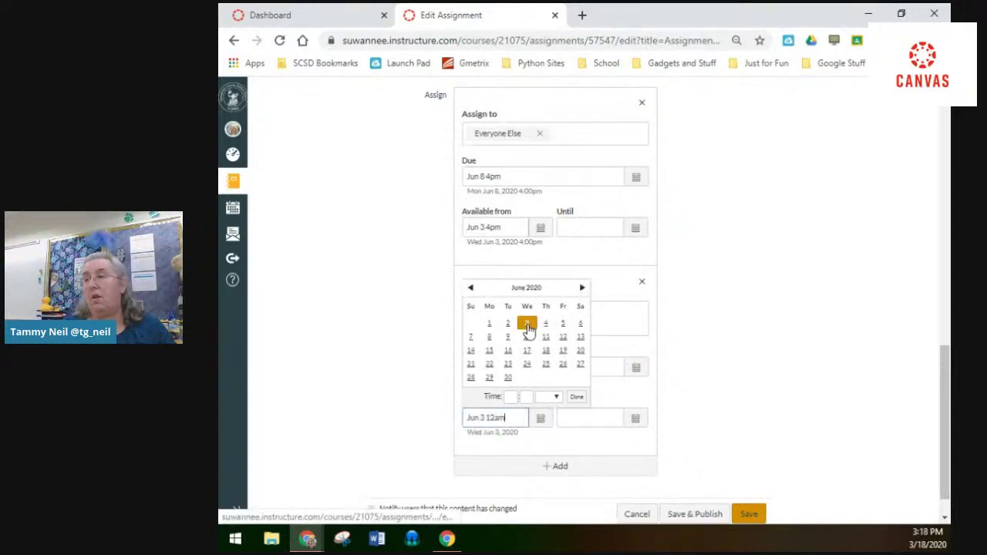
click(697, 370)
Set the individual student's Until date to June 16, 2020, keeping the default time
click(634, 418)
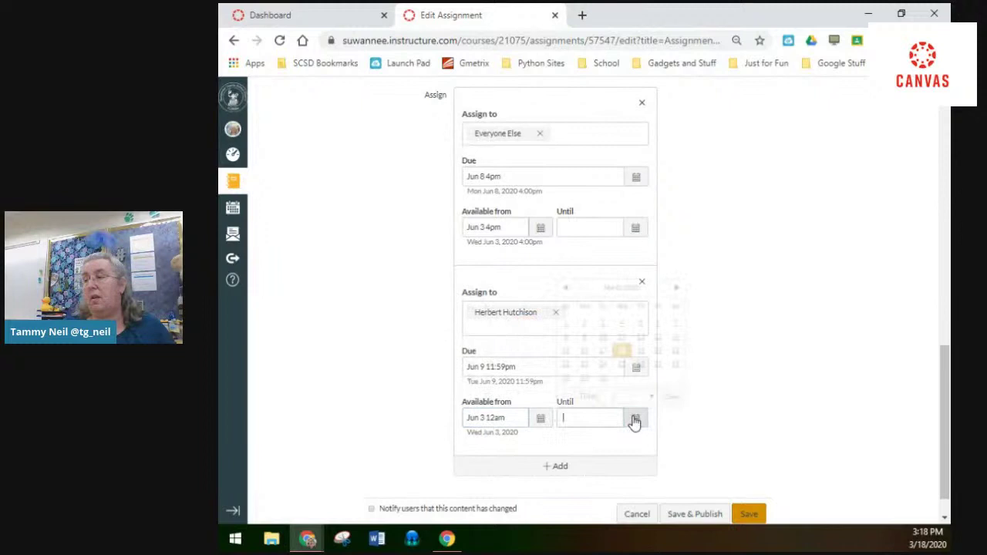
click(677, 287)
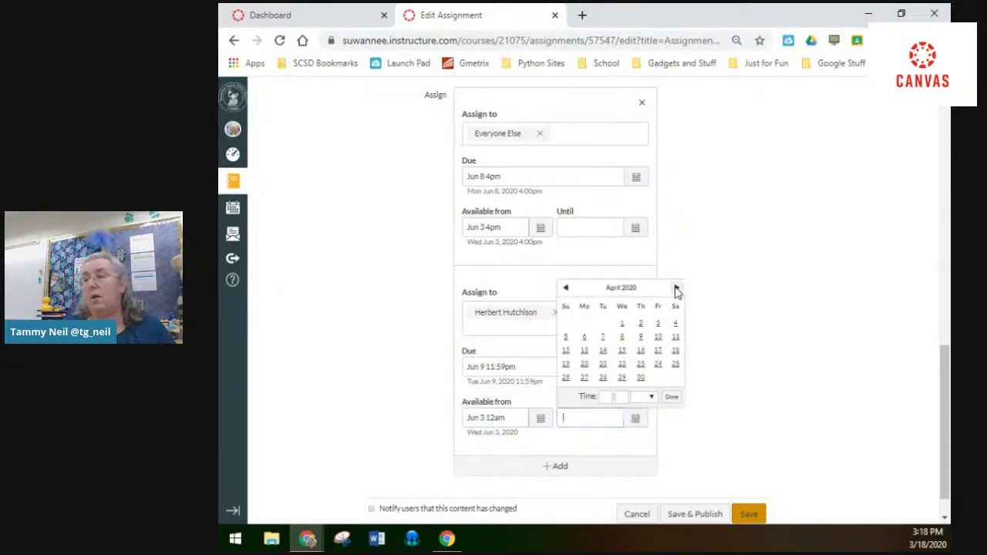
click(676, 287)
click(677, 288)
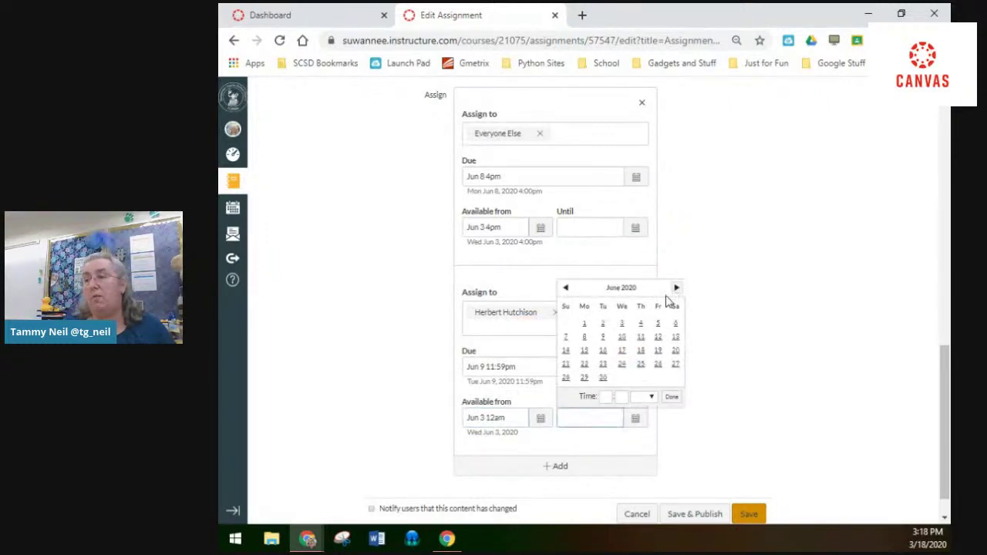
click(604, 351)
click(727, 346)
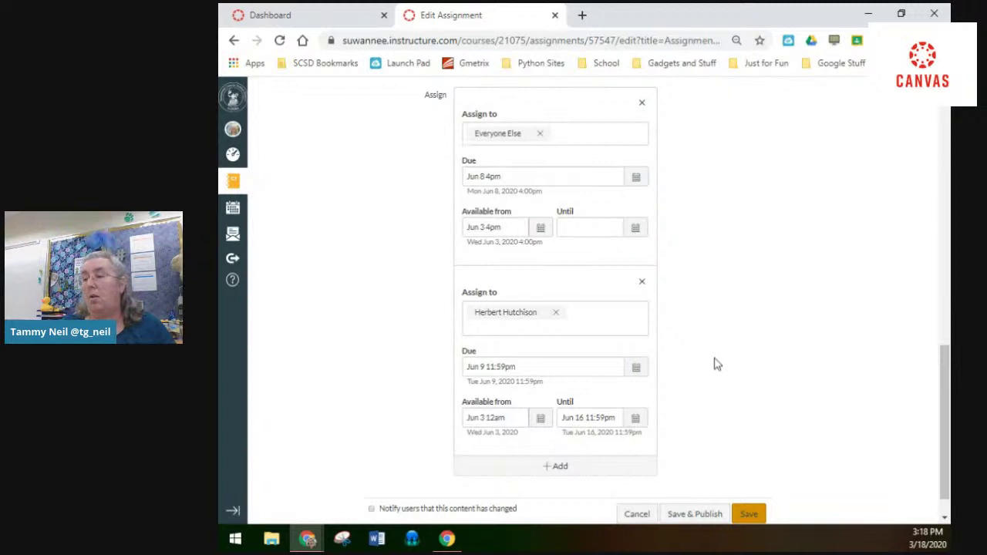
Save and publish Assignment 4 with both assignee blocks
scroll(714, 361, down, 1)
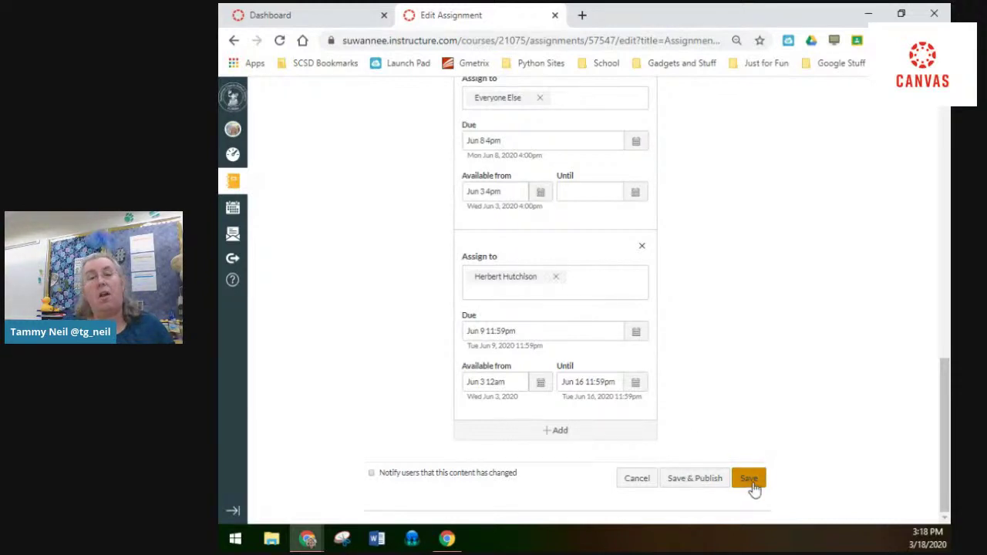
click(694, 479)
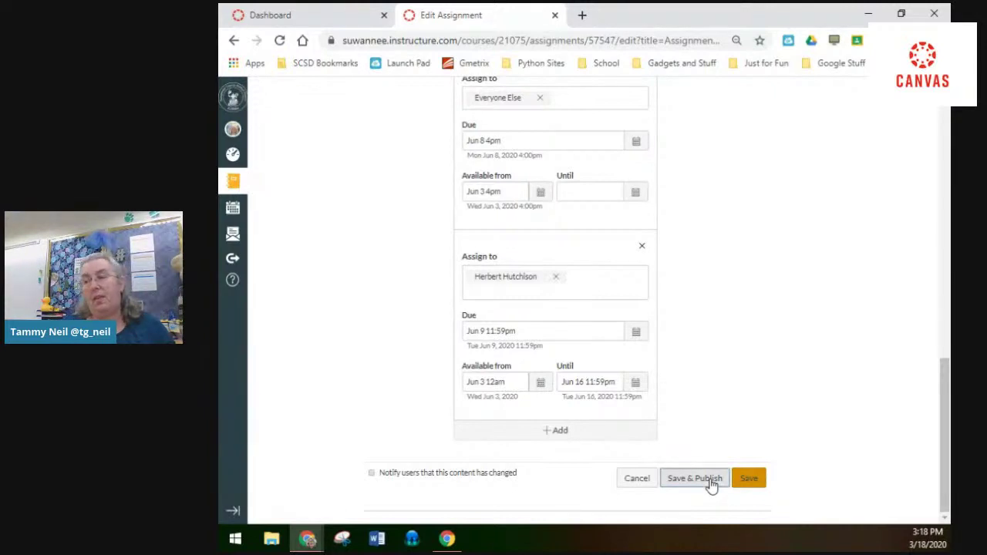
click(711, 481)
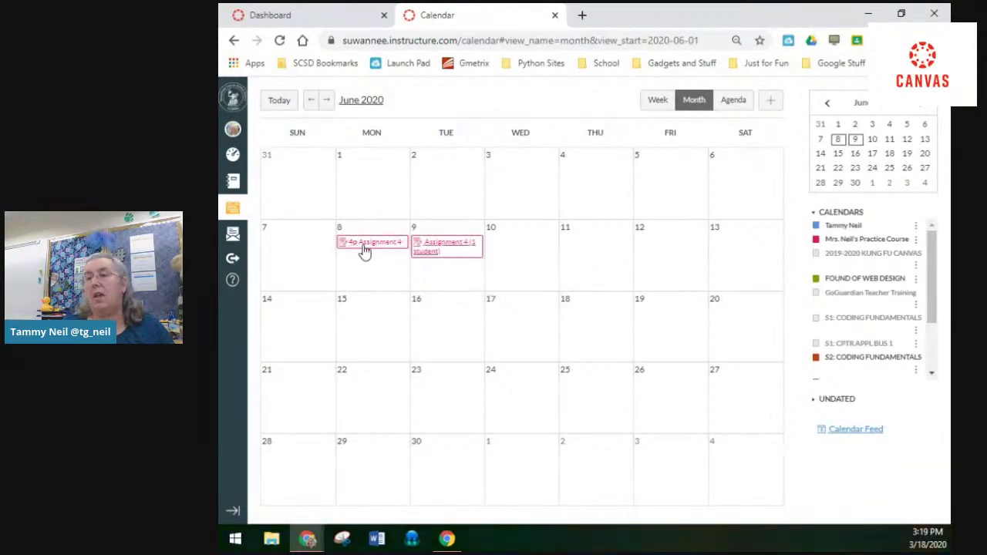
Check the two Assignment 4 entries on the June calendar and view the details of the June 9 one
mouse_move(364, 251)
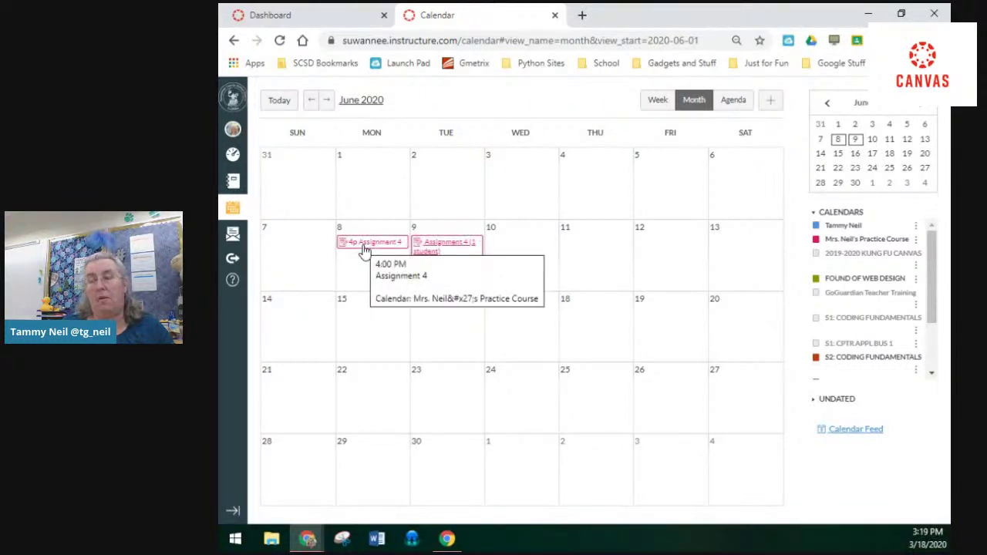
mouse_move(442, 248)
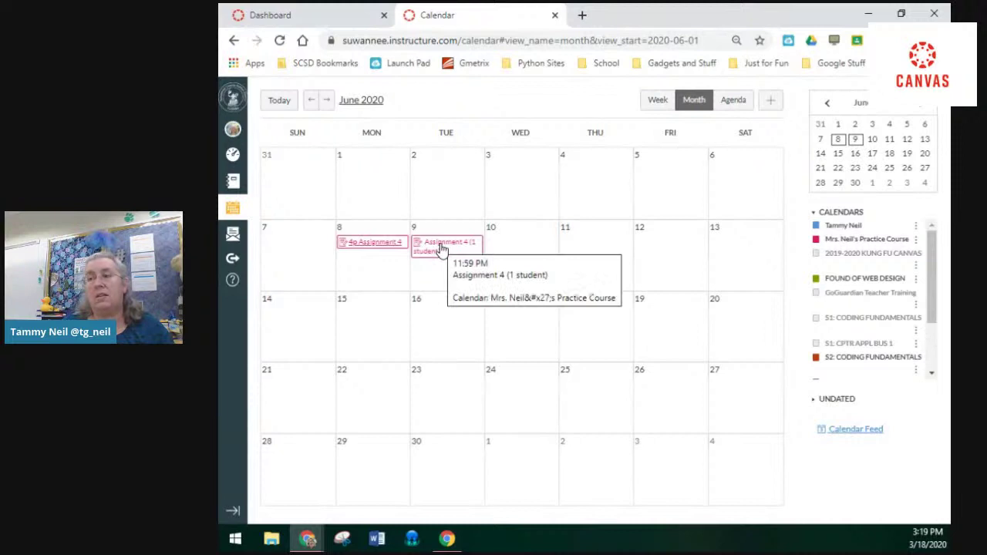
click(442, 249)
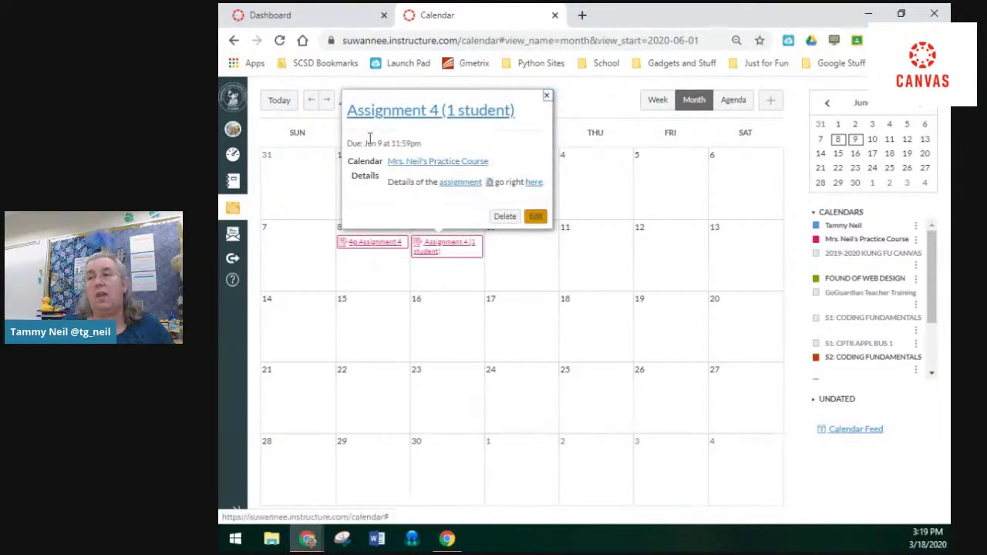
Open the June 8 Assignment 4 calendar entry for editing with its full set of assignment options
click(372, 246)
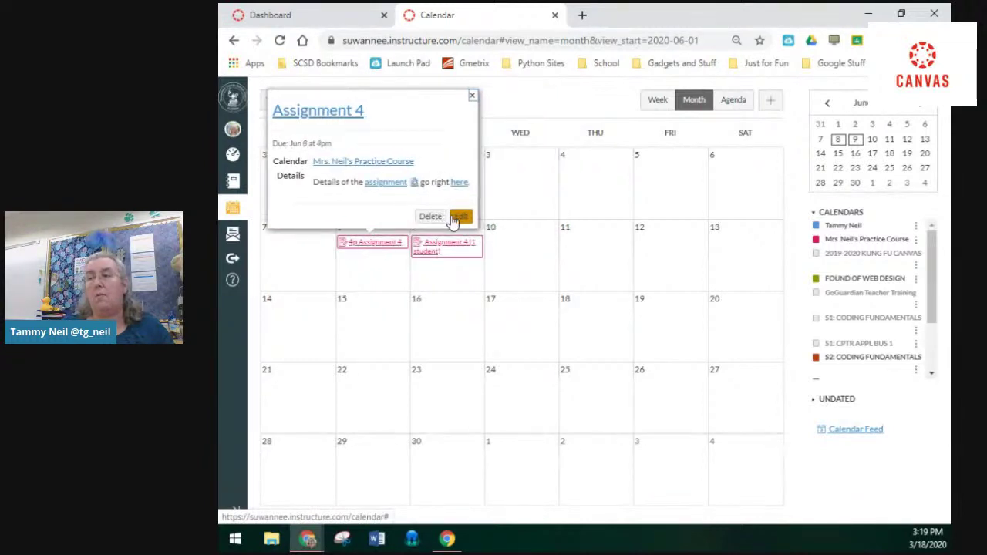
click(459, 217)
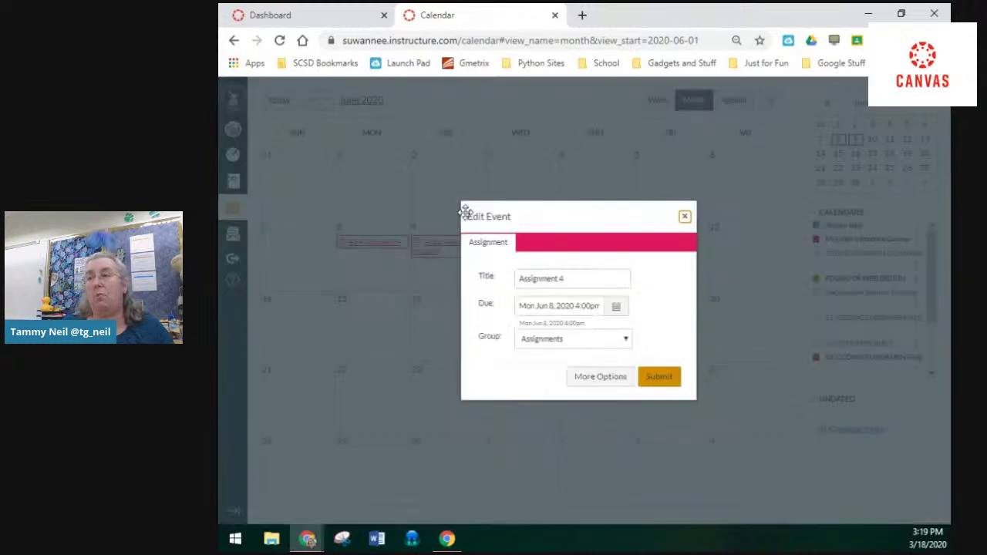
click(610, 381)
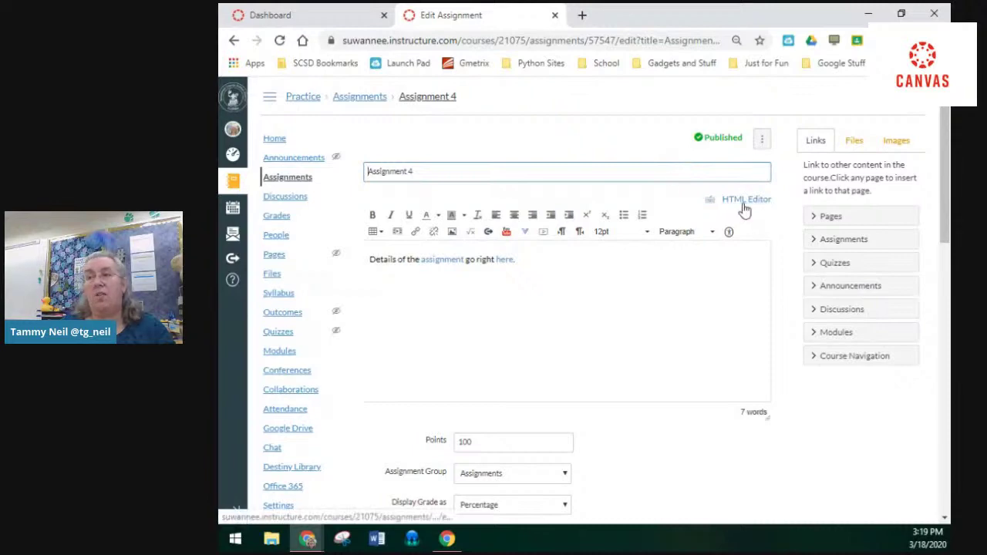
scroll(773, 236, down, 15)
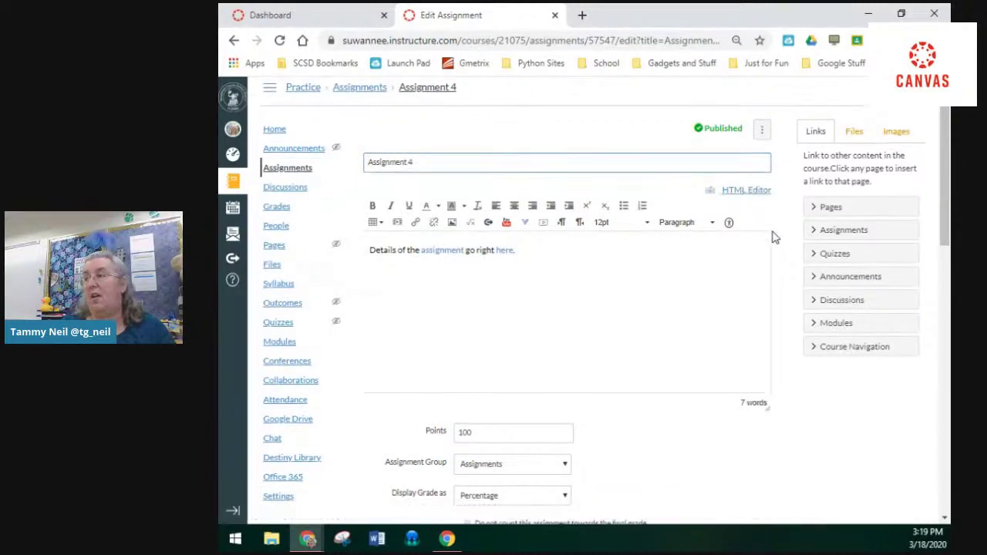
Look at the additional management options for the published Assignment 4 without choosing any
scroll(776, 237, up, 15)
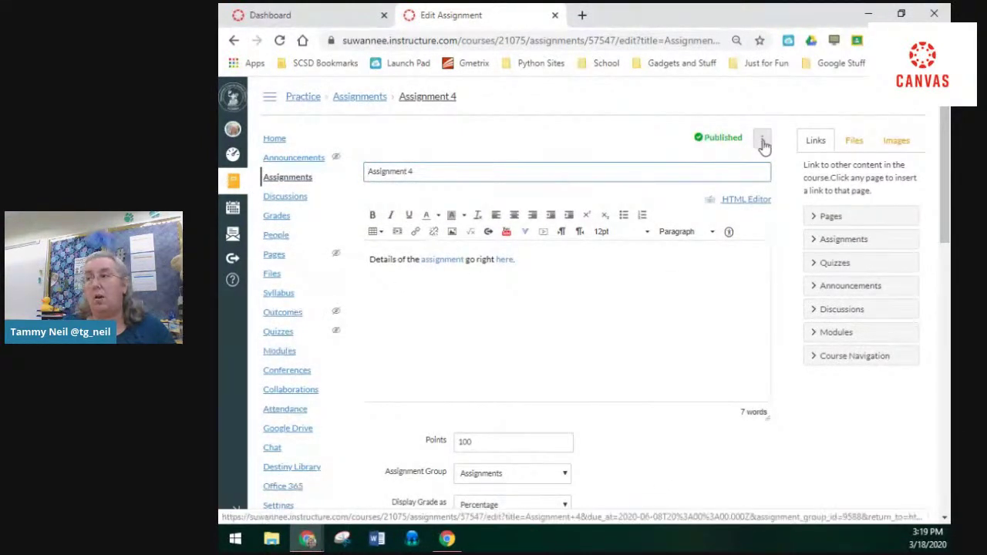
click(762, 142)
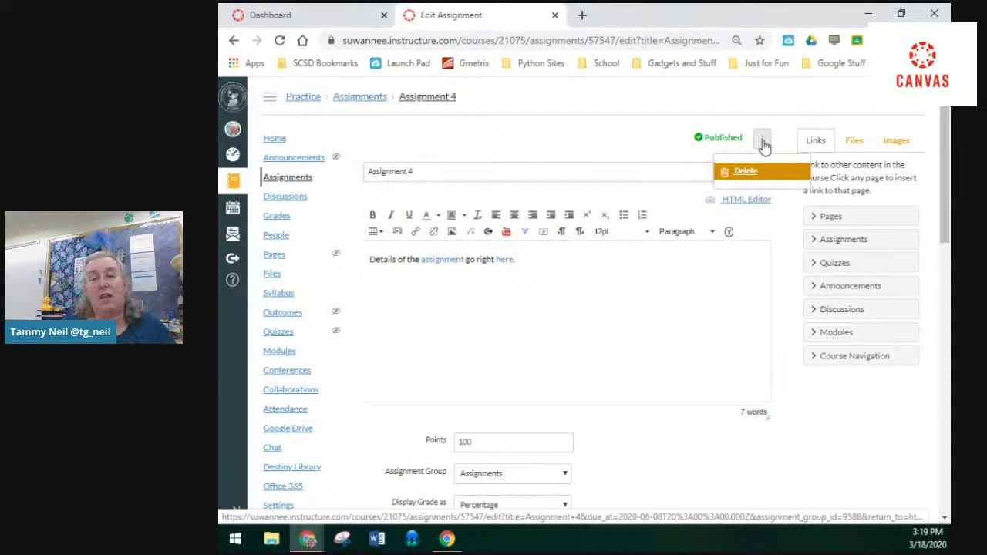
click(762, 143)
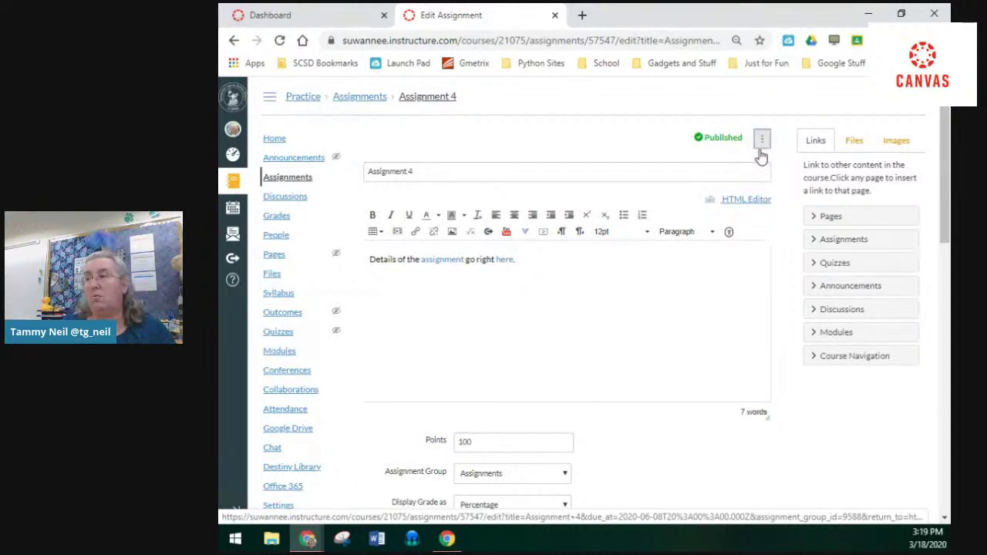
Add the line <h1>Hello Everyone</h1> below the existing paragraph in the assignment description's HTML code
click(755, 202)
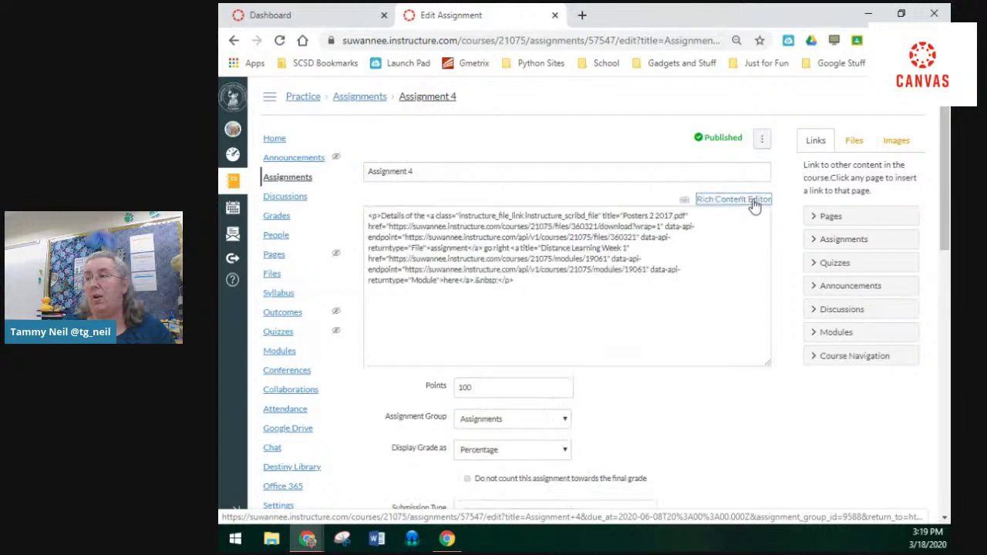
click(545, 283)
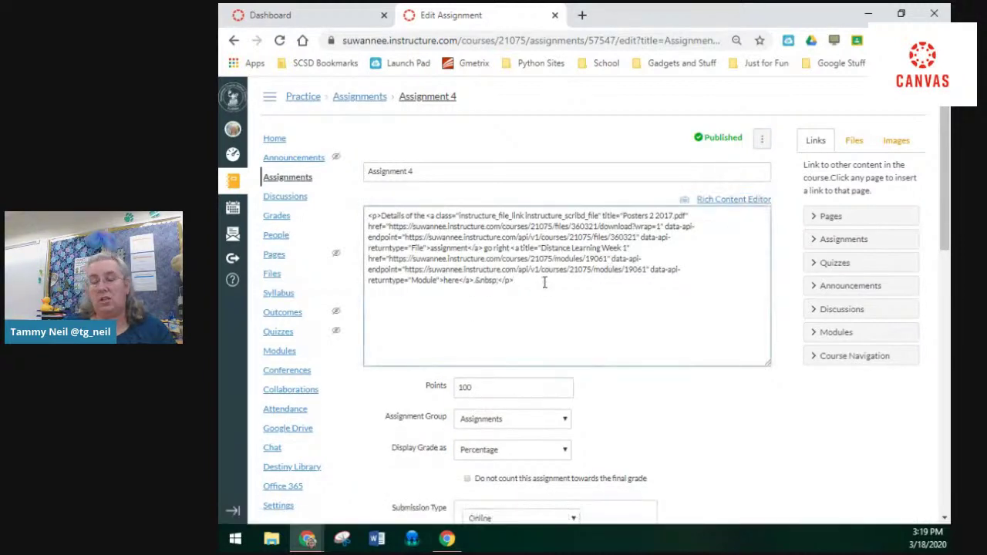
text(<)
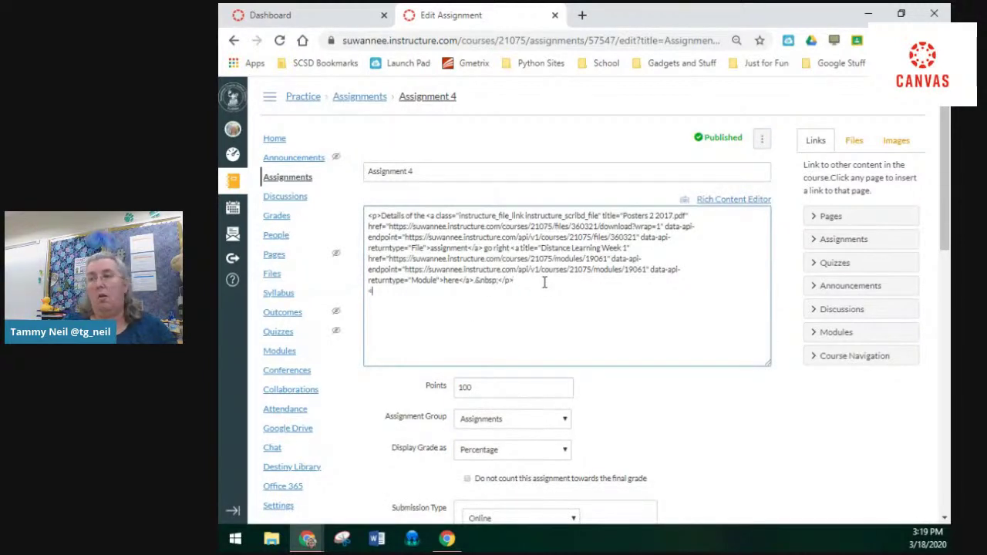
text(h1)
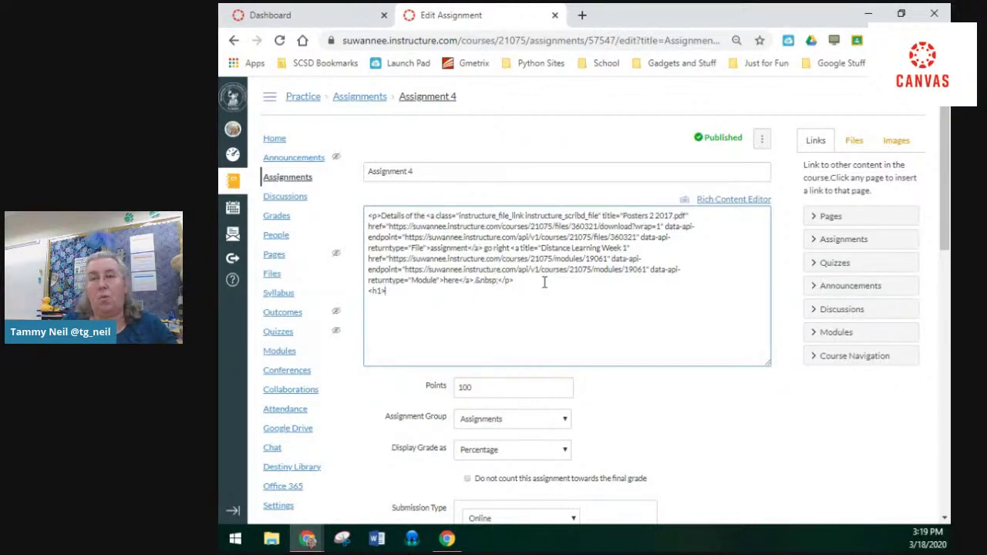
text(>)
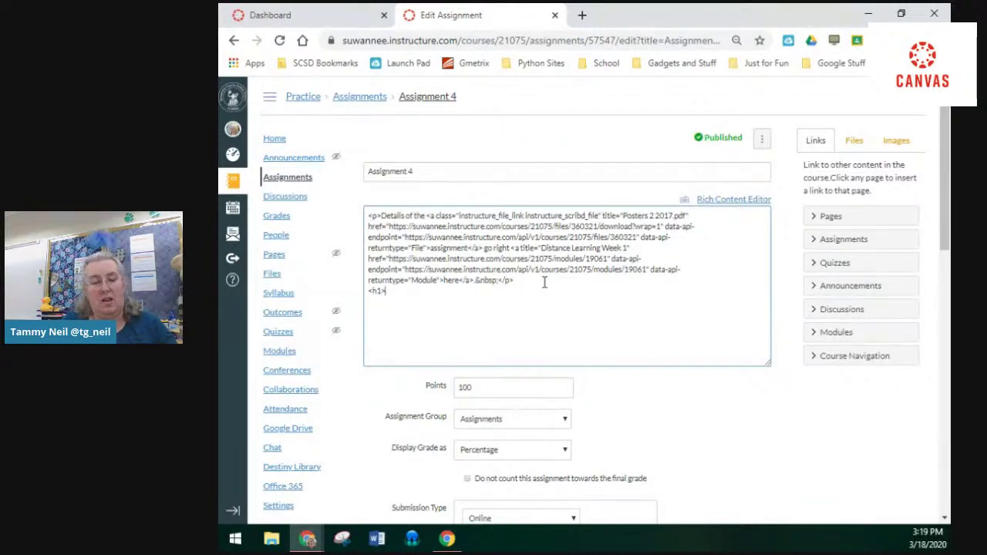
text(Hello Everyone)
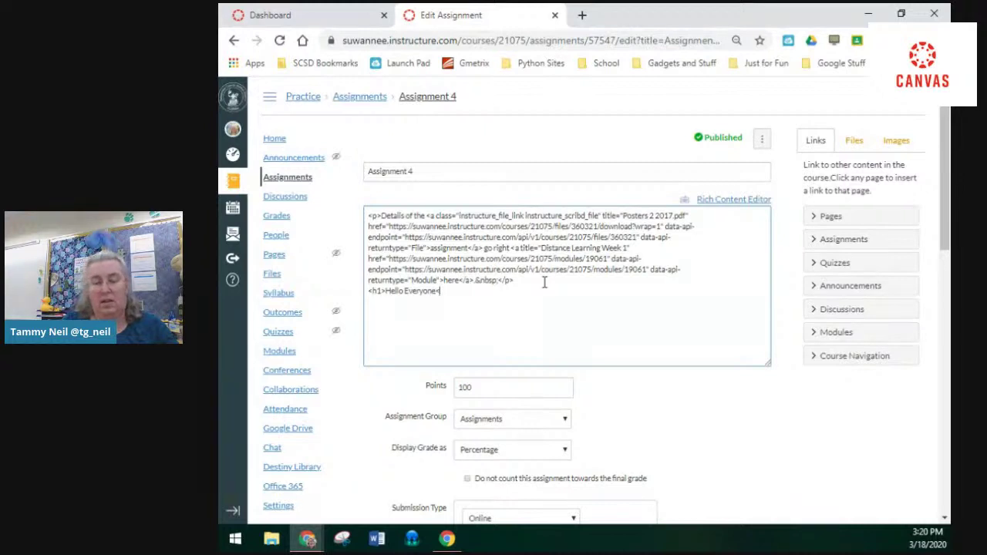
text(</h1>)
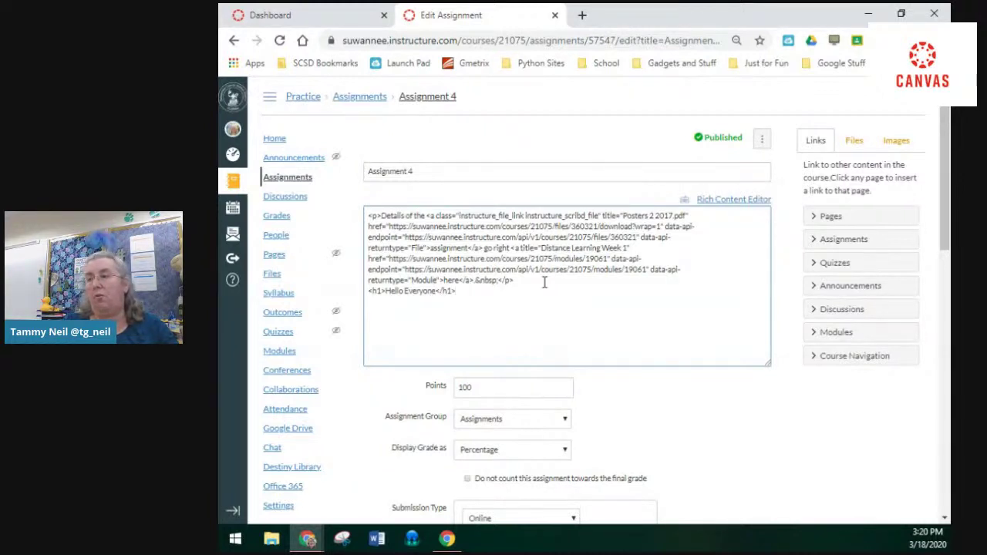
Return the description to the rich content view and examine the formatting of the Hello Everyone heading
click(745, 201)
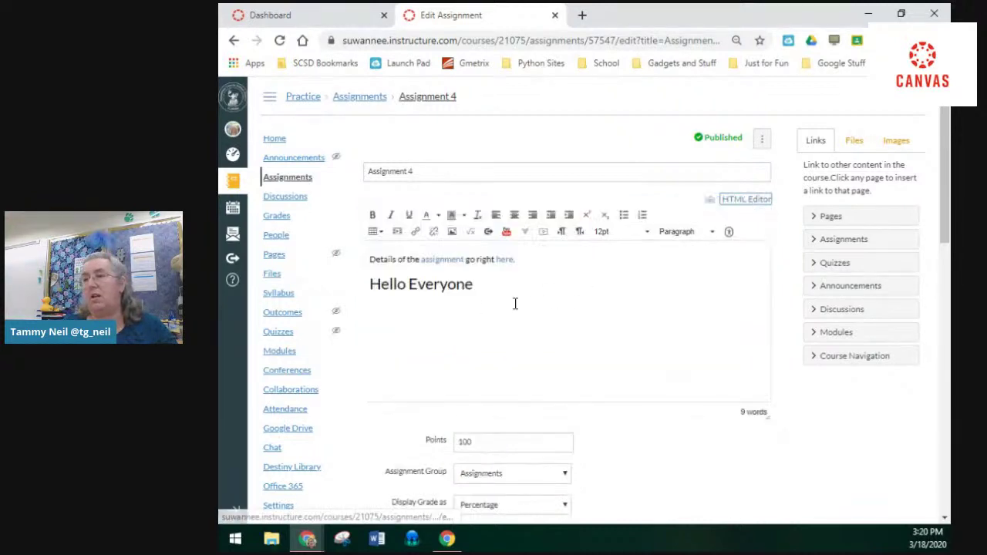
drag(483, 284, 368, 283)
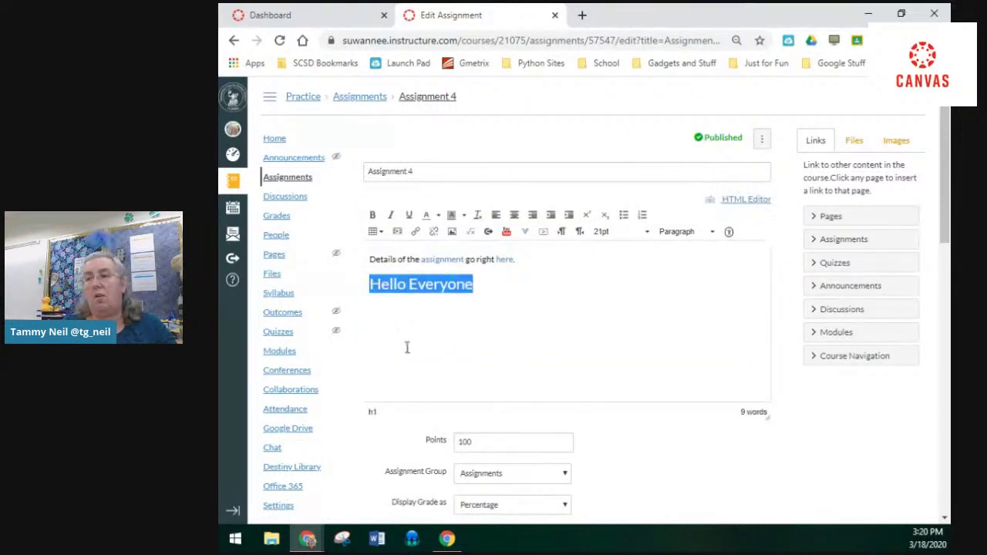
click(410, 356)
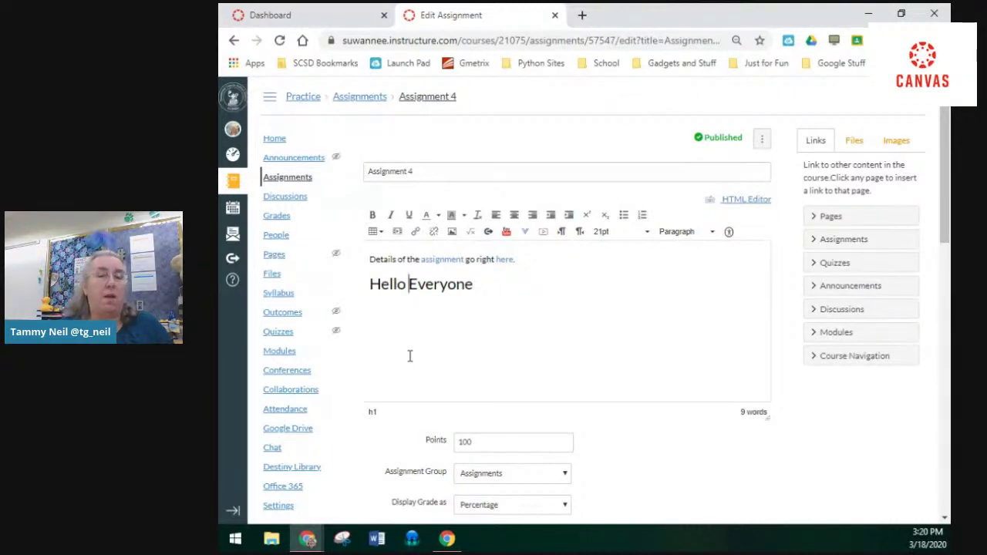
click(536, 288)
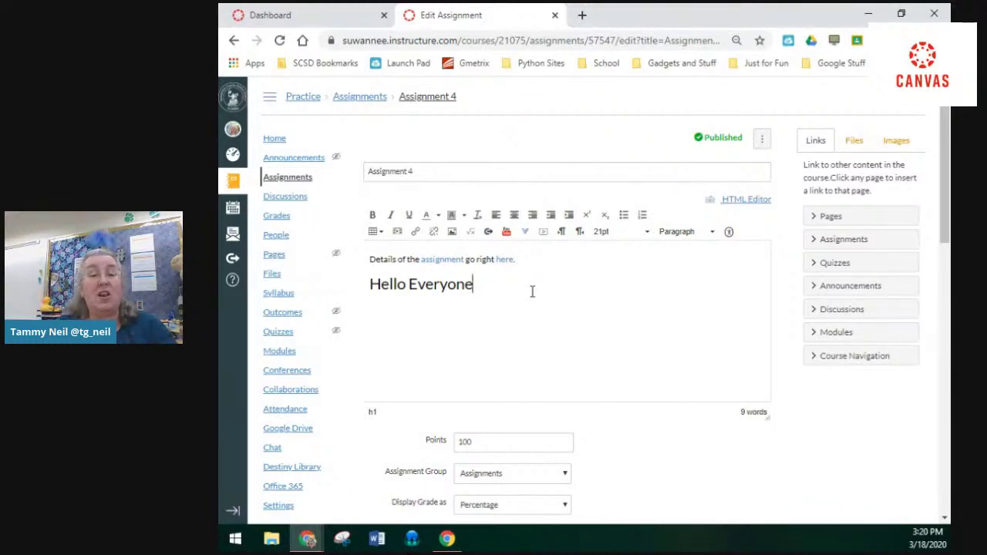
Save the edited Assignment 4 and check its June 9 entry on the calendar
scroll(641, 340, down, 3)
scroll(666, 332, up, 3)
scroll(594, 301, down, 15)
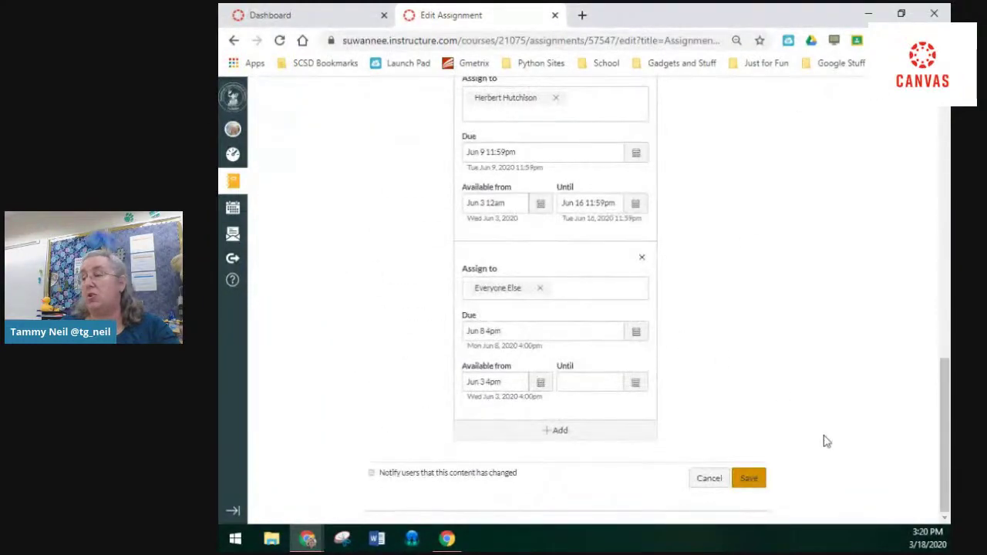
click(748, 480)
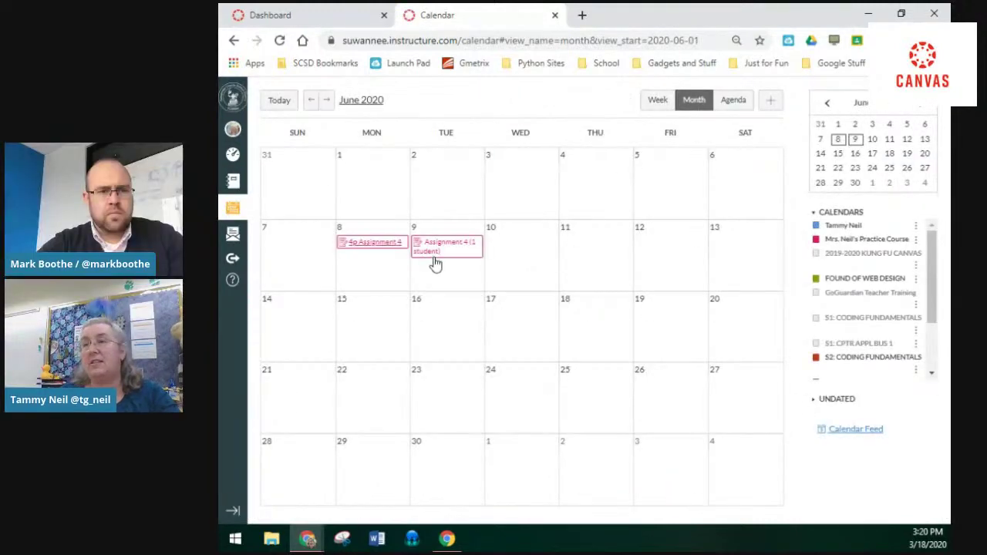
mouse_move(435, 261)
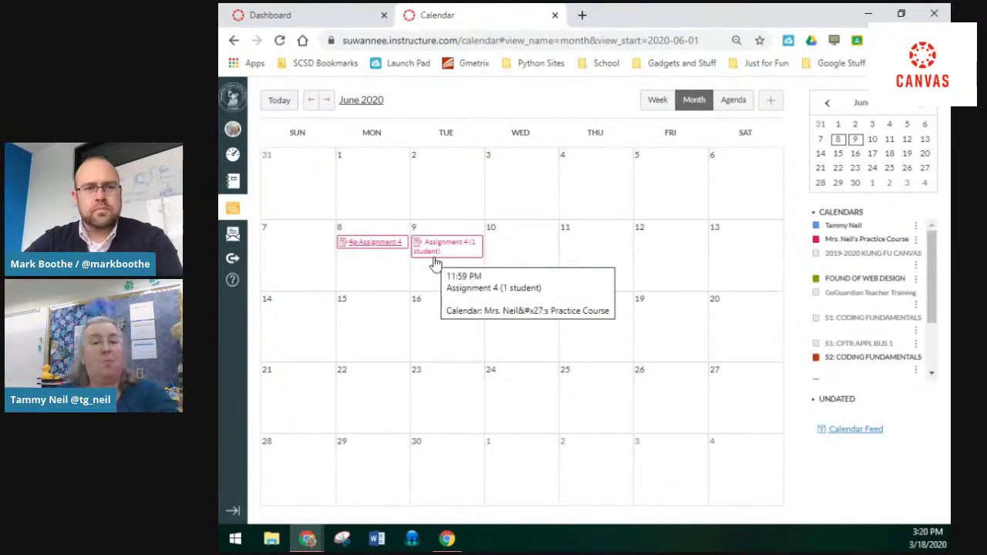